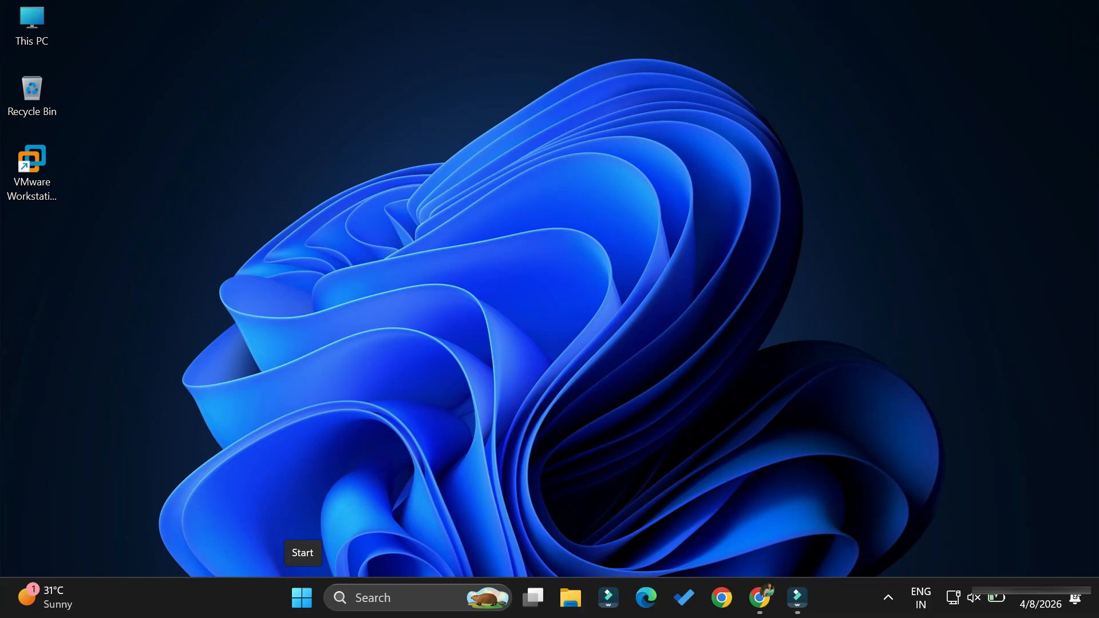
Step: Launch VMware Workstation and minimize its window
double_click(25, 183)
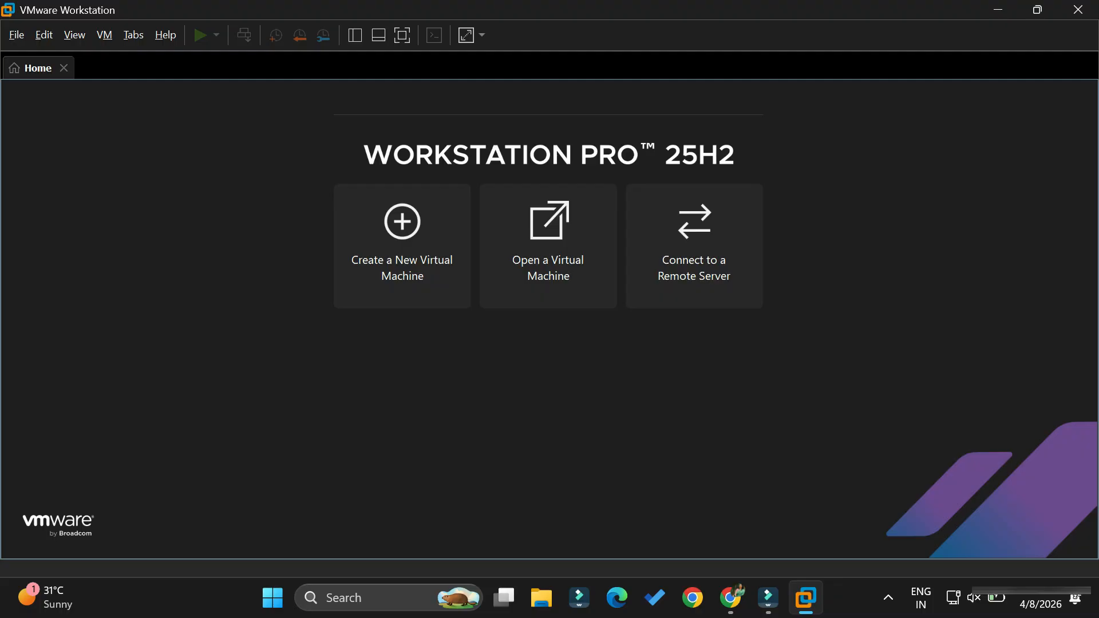
click(998, 9)
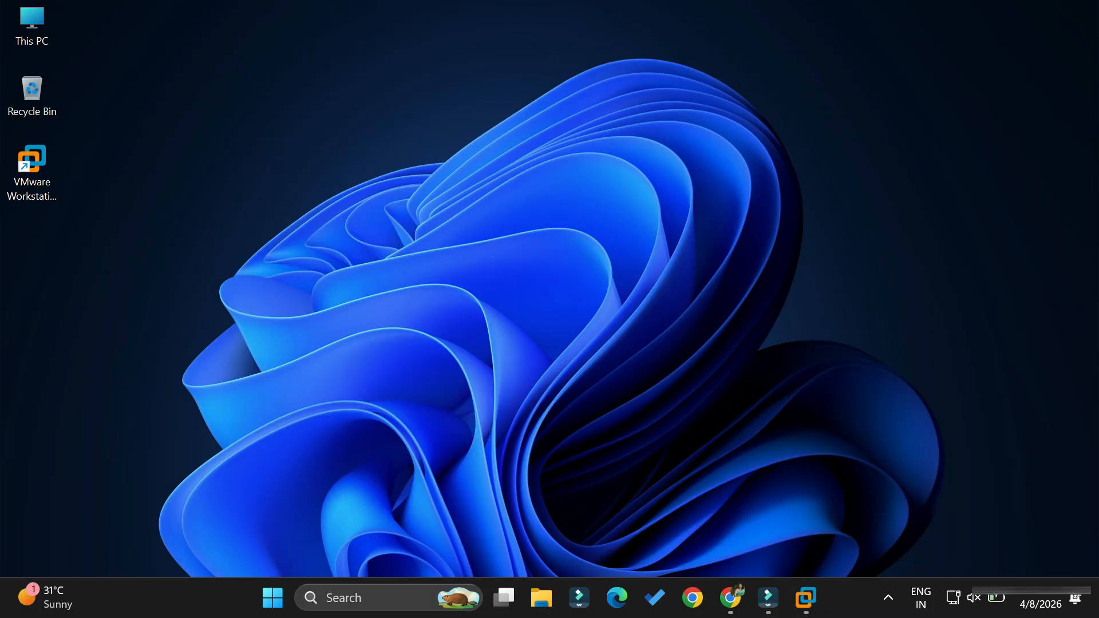
Step: Switch to Chrome, search Google for "ubuntu download" and open the Download Ubuntu Desktop page, accepting all trackers
mouse_move(730, 598)
click(731, 509)
click(401, 350)
text(ubuntu download)
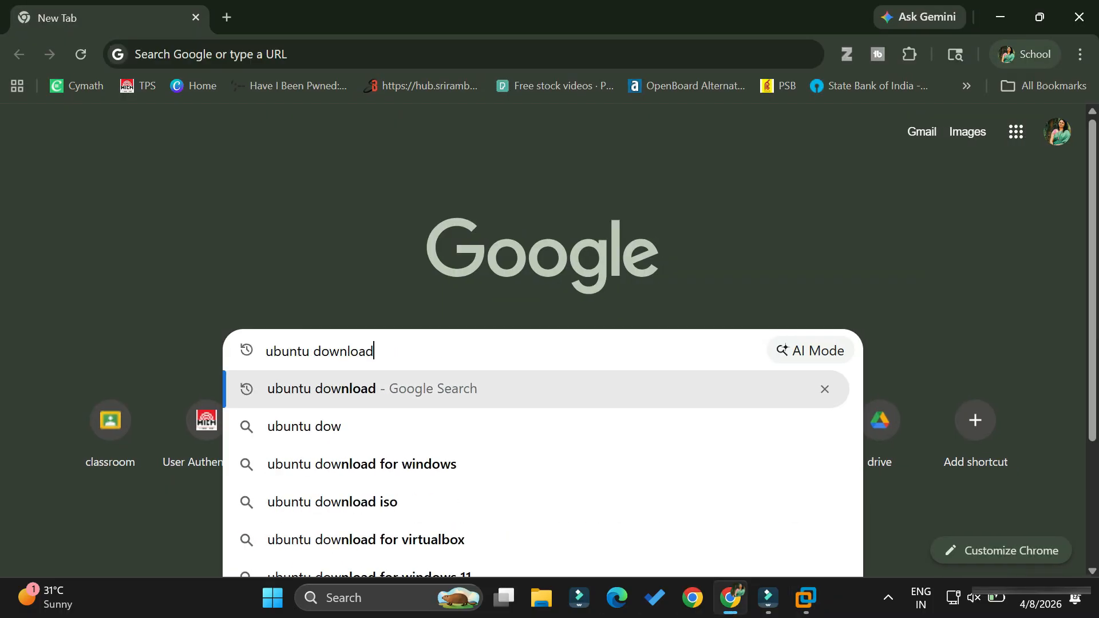
key(Return)
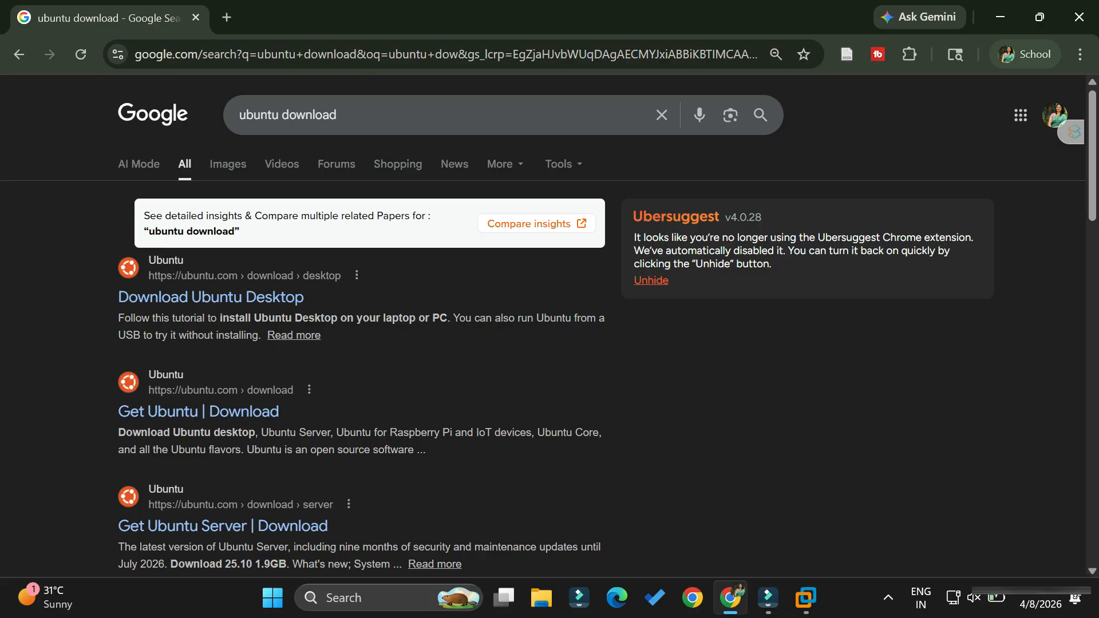
click(210, 297)
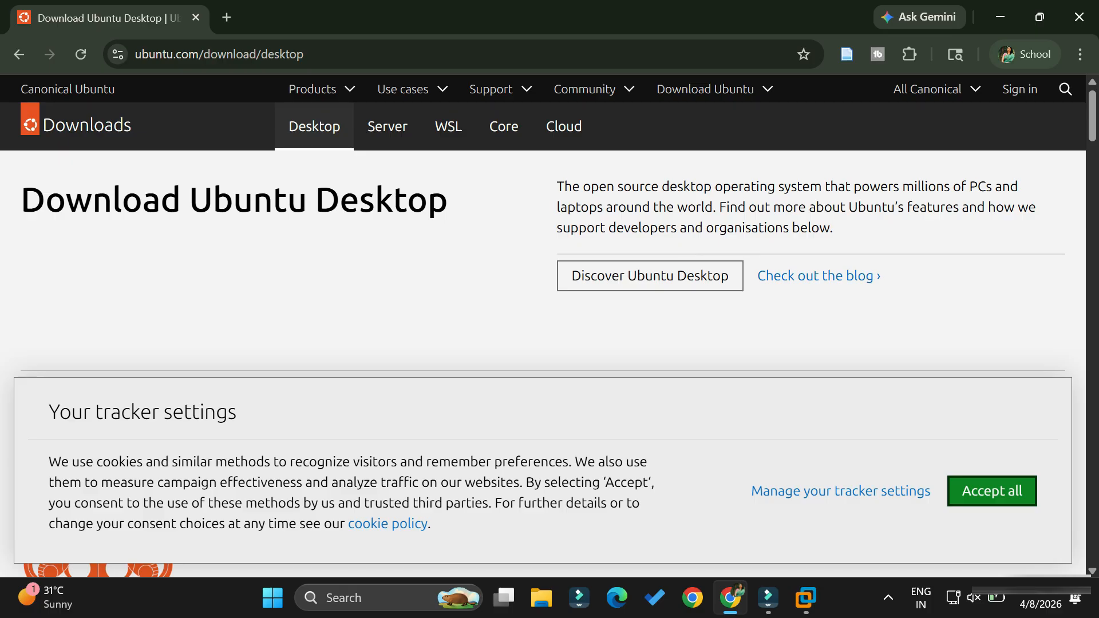
click(992, 492)
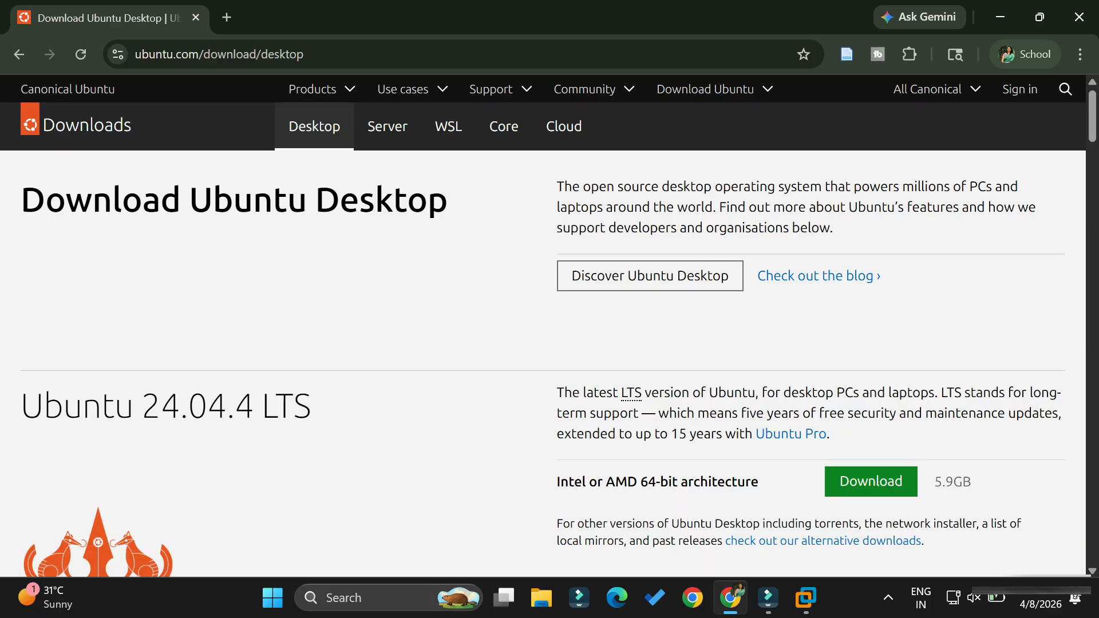
Step: Download Ubuntu 24.04.4 LTS for Intel or AMD 64-bit architecture and show the downloaded file in its folder
scroll(549, 326, down, 3)
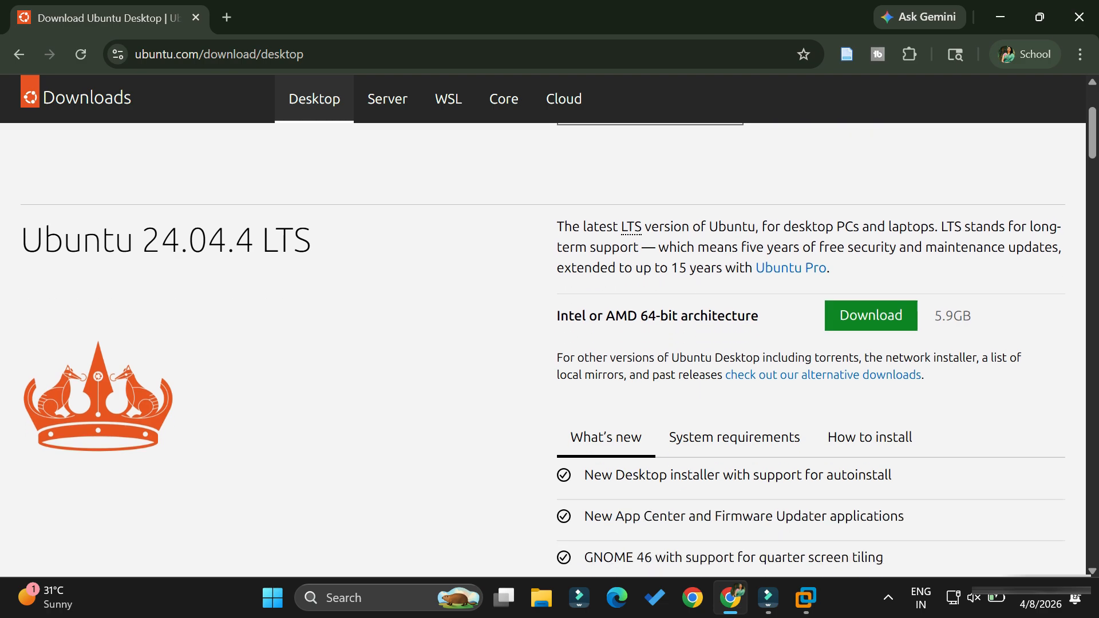
scroll(735, 398, down, 1)
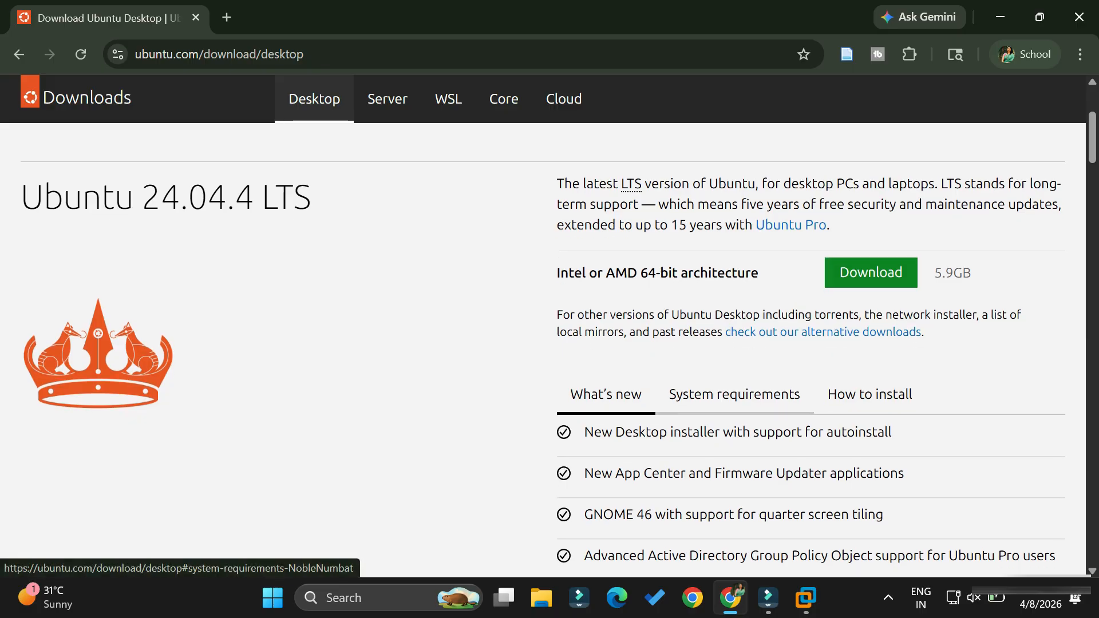
scroll(734, 398, down, 8)
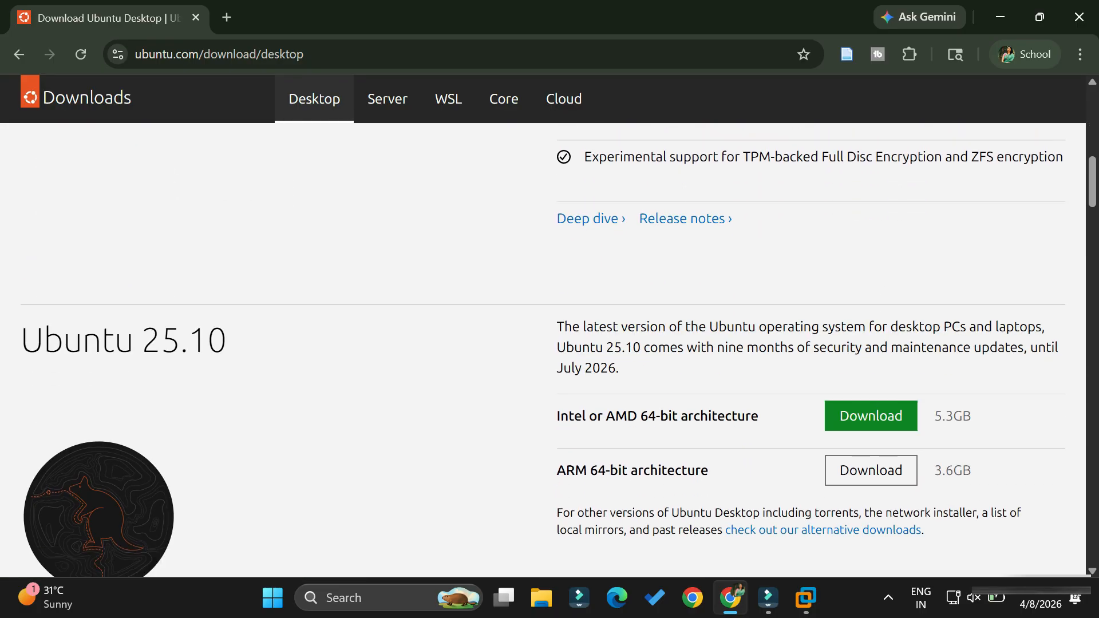
scroll(735, 398, down, 1)
scroll(735, 398, up, 9)
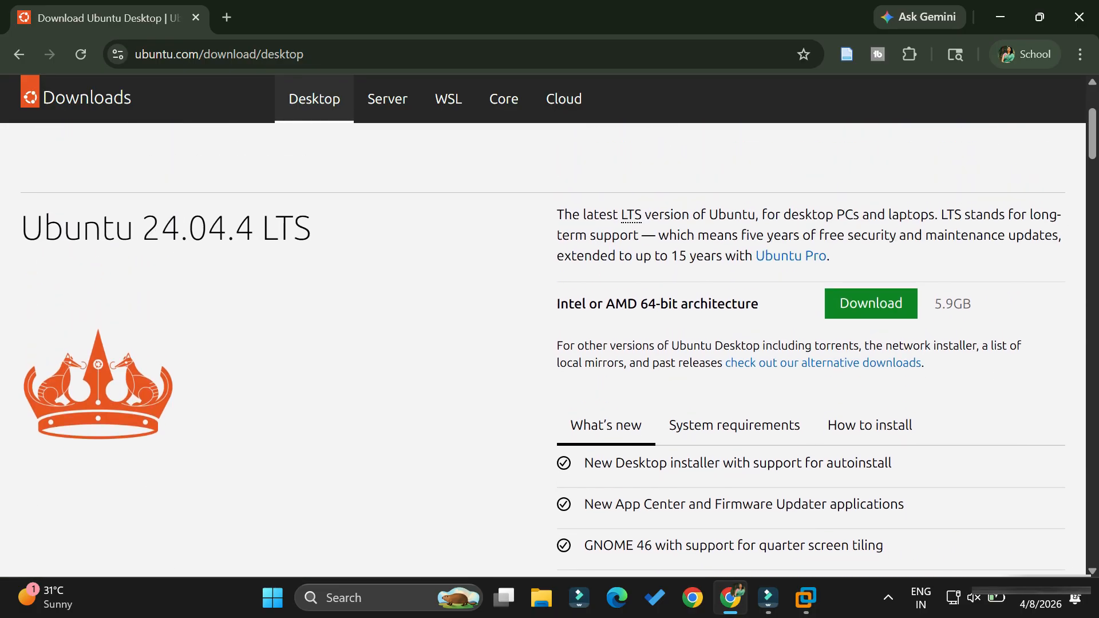
scroll(871, 359, up, 1)
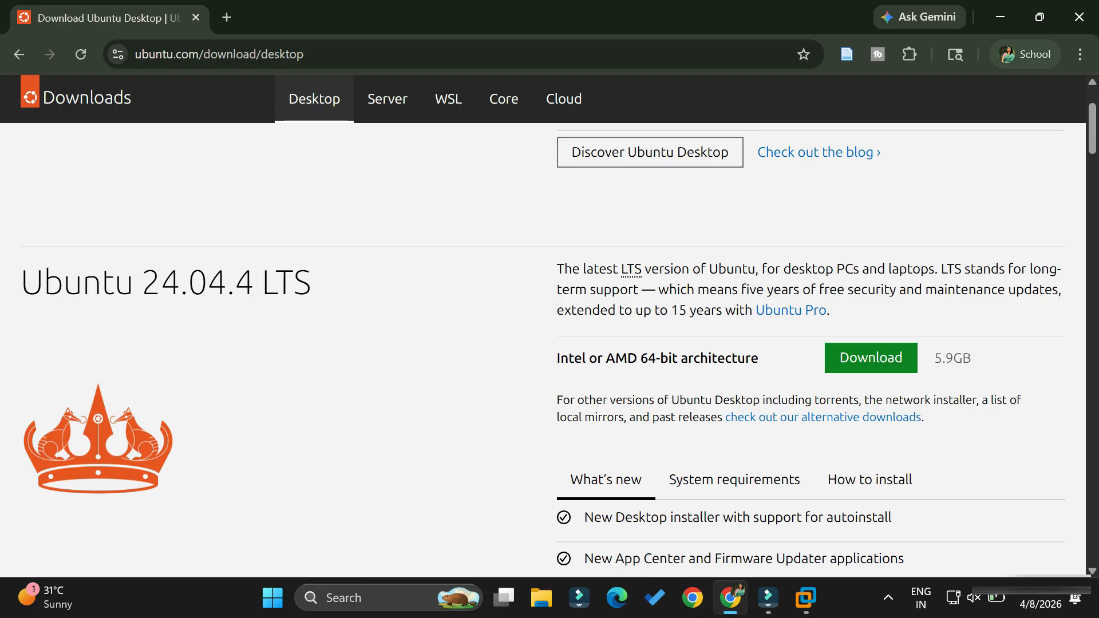
drag(314, 284, 21, 284)
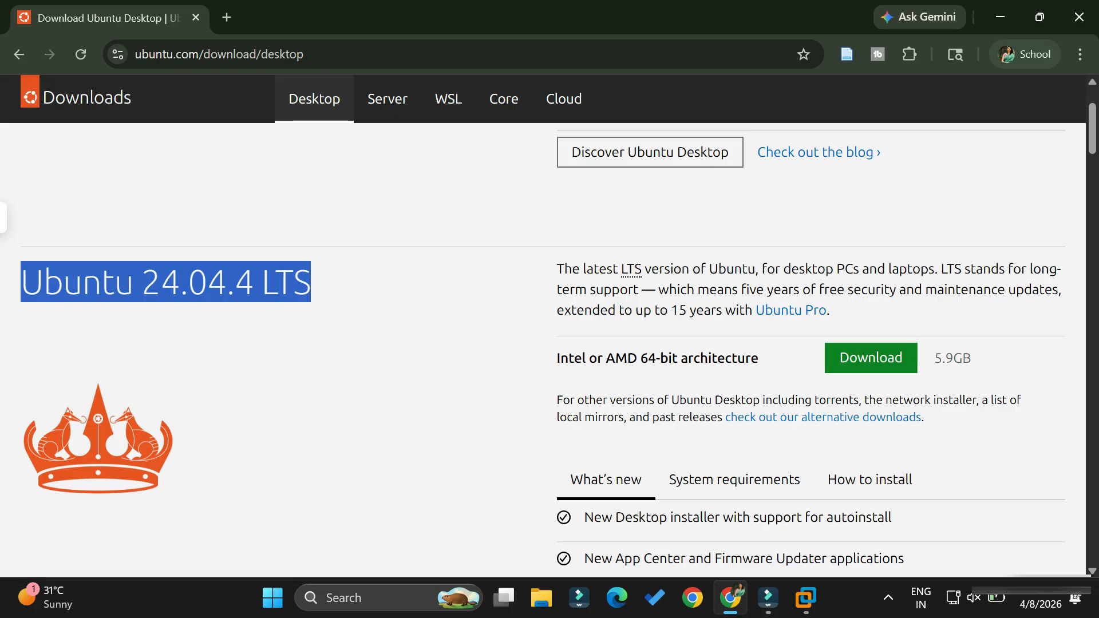
scroll(870, 401, up, 1)
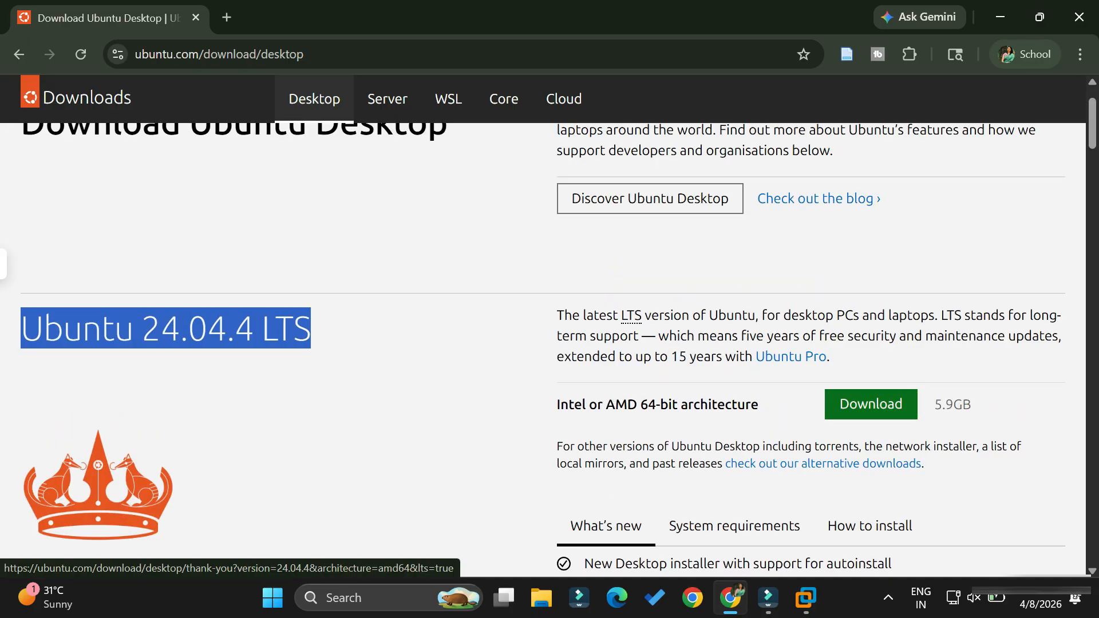
click(871, 404)
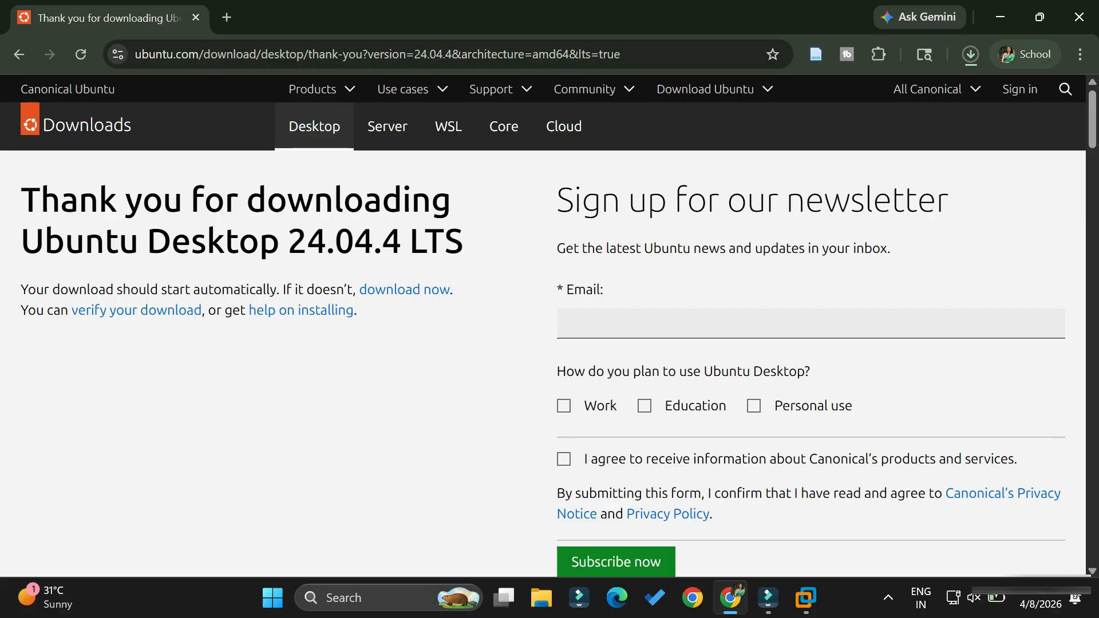
scroll(549, 332, down, 3)
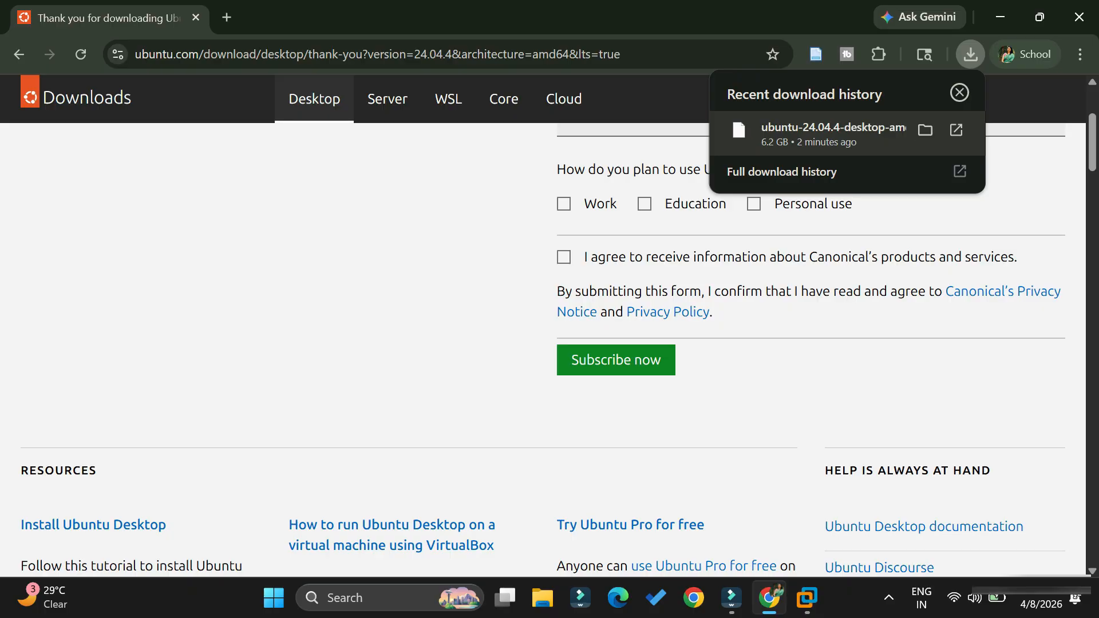
click(926, 130)
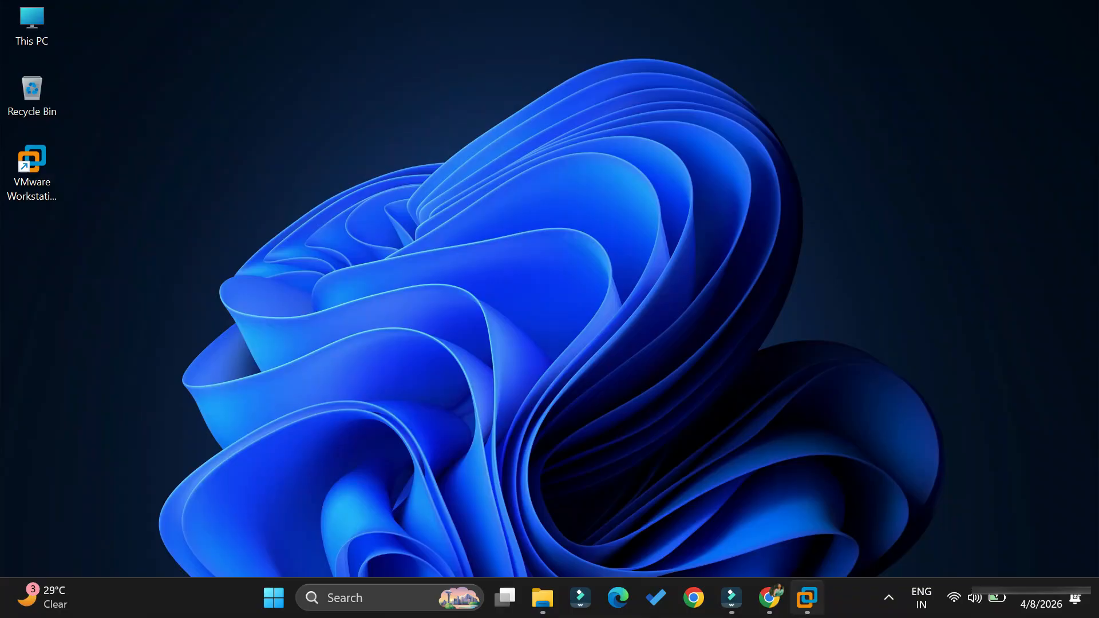
Step: Switch to VMware Workstation and create a new virtual machine with the Typical configuration, choosing to install the operating system later
click(807, 598)
click(402, 246)
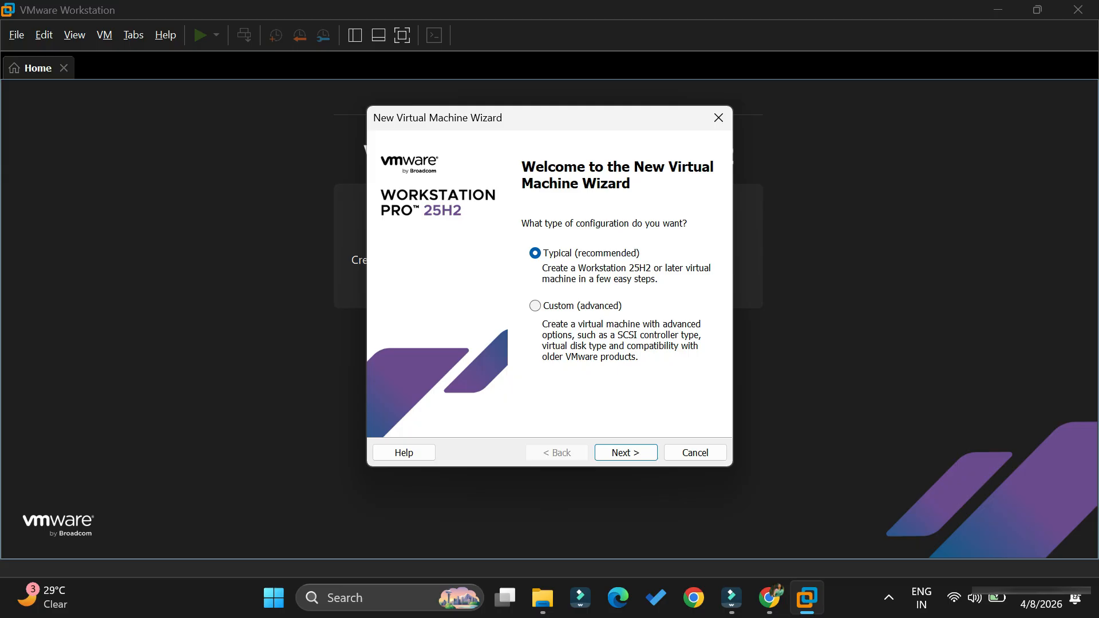
key(Return)
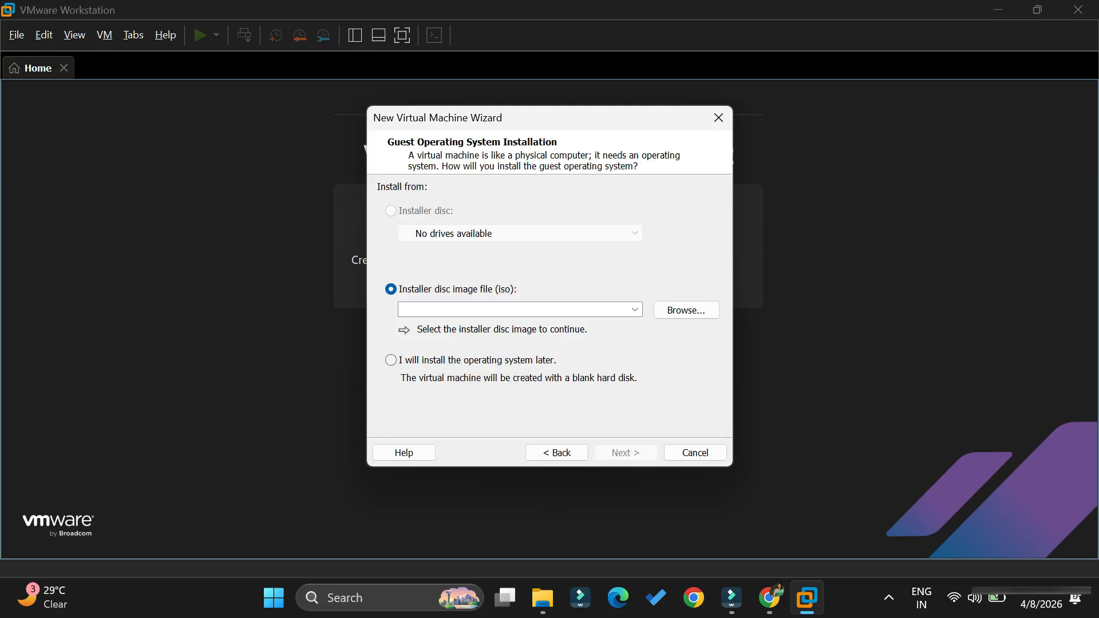
click(391, 360)
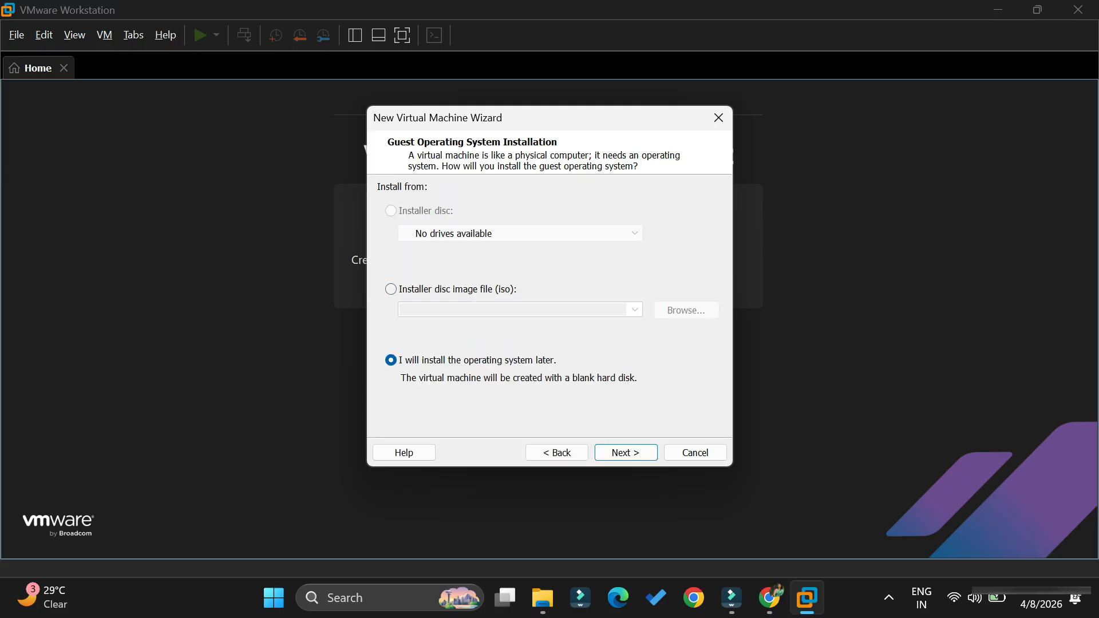
key(Return)
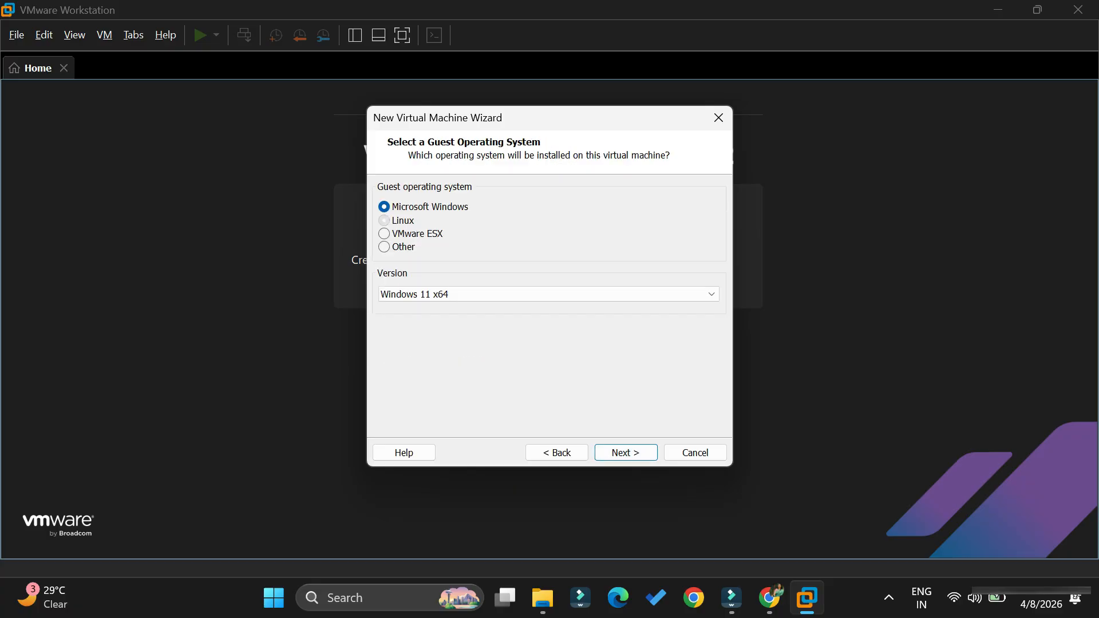
Step: Set the guest operating system to Linux, version Ubuntu 64-bit, and continue to the naming page
click(384, 221)
click(711, 294)
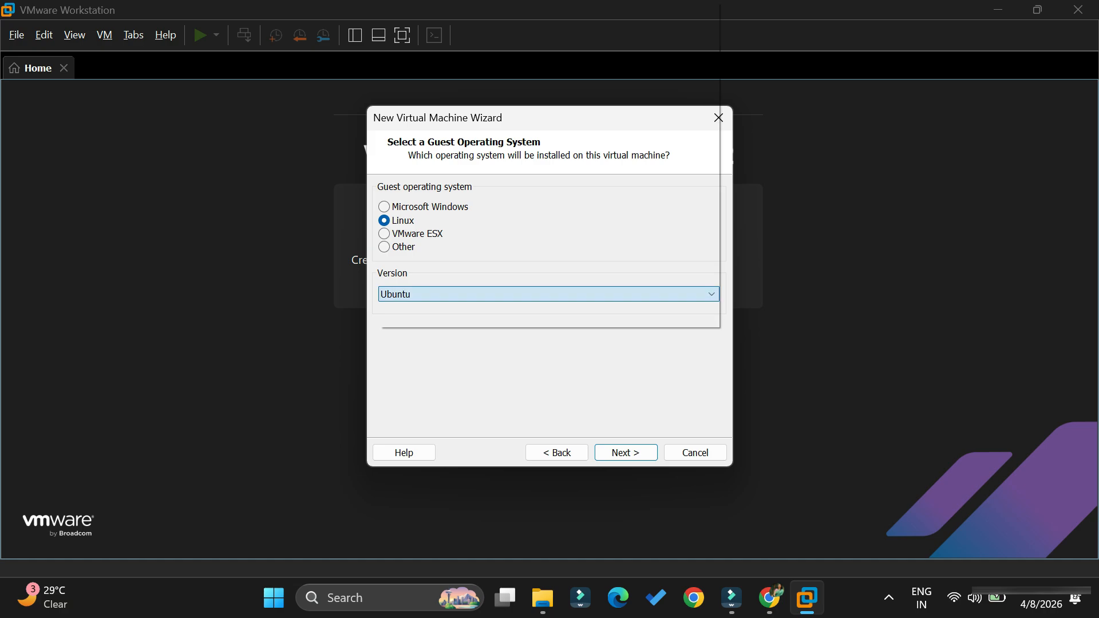
key(Up)
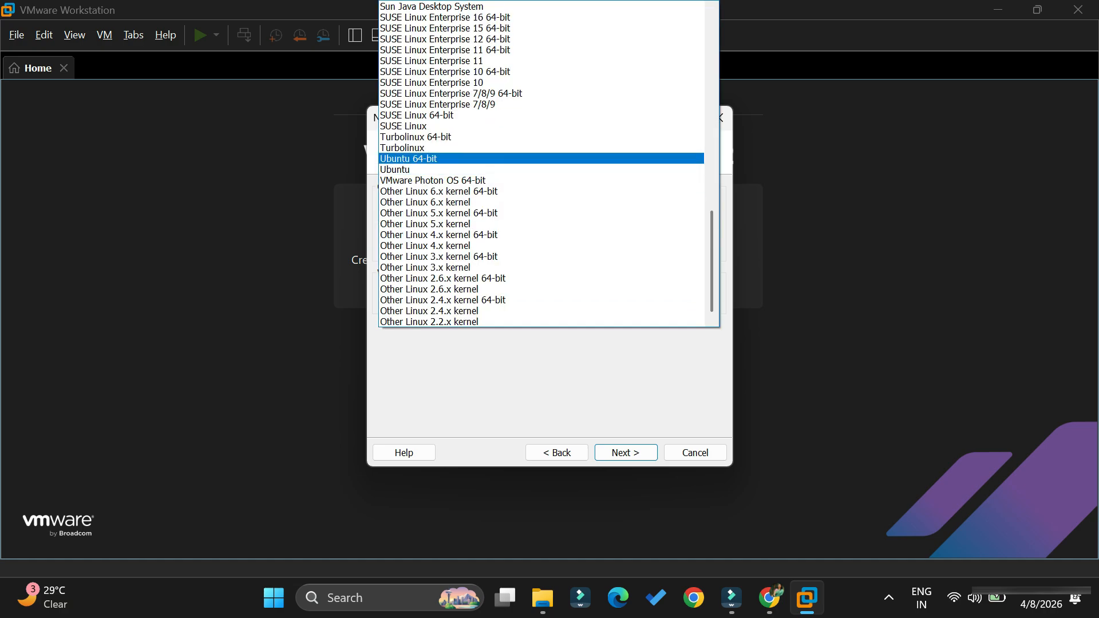
key(Return)
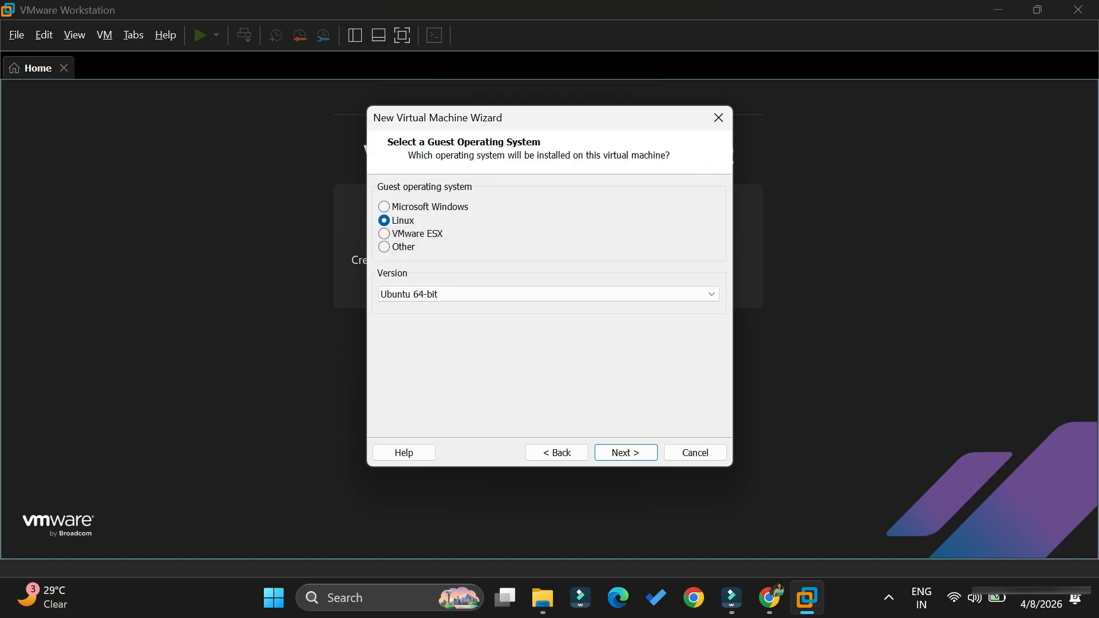
key(Return)
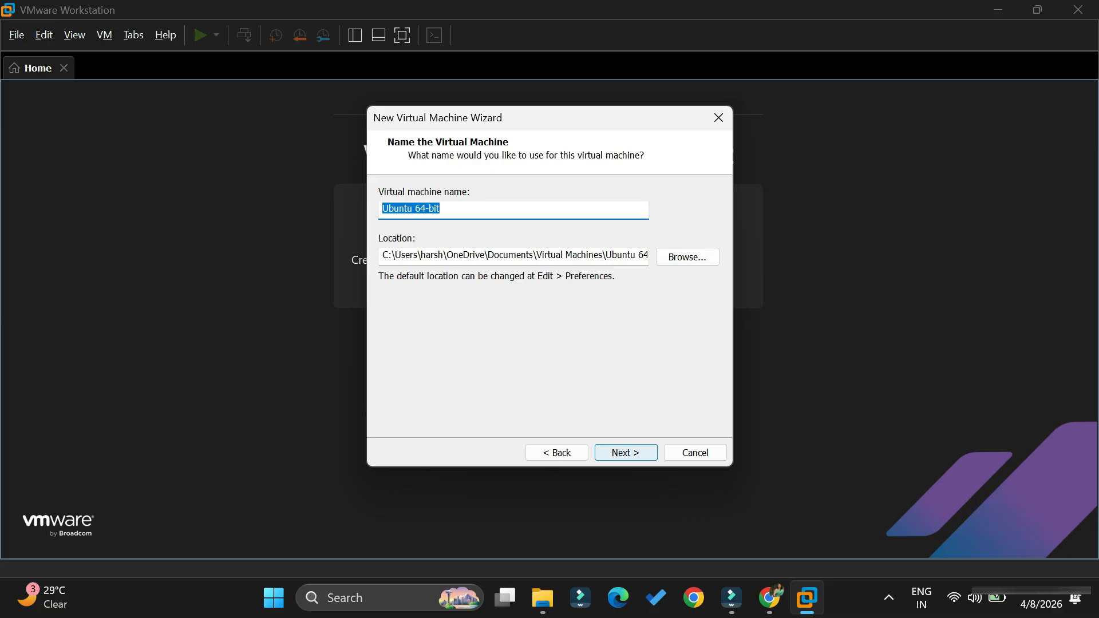
Step: Name the virtual machine Ubuntu and set its maximum disk size to 100 GB, split into multiple files
click(452, 210)
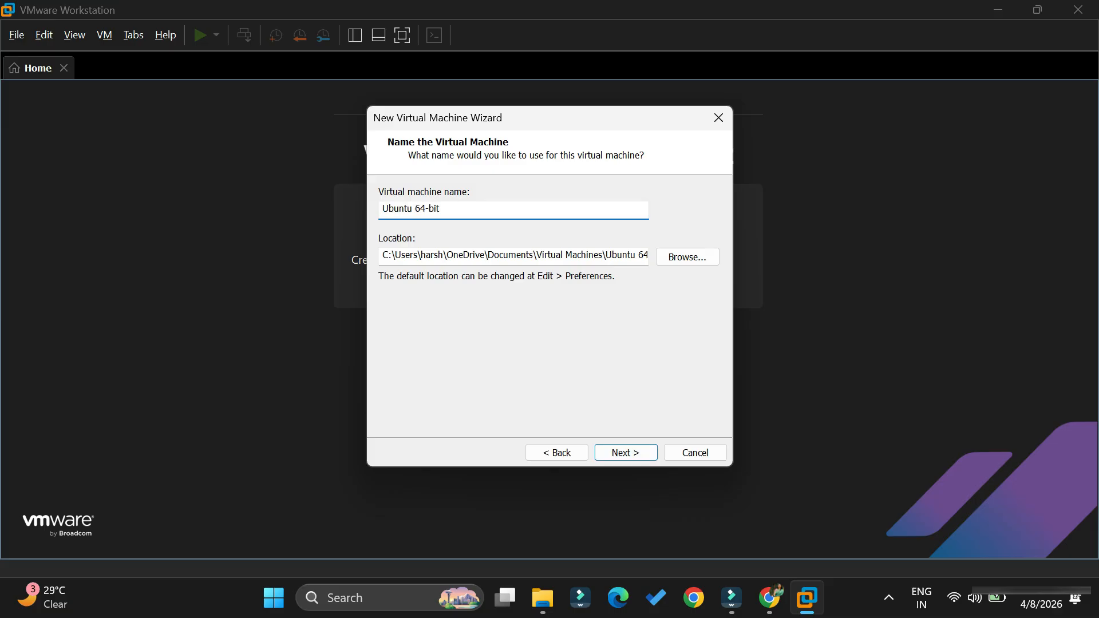
key(BackSpace)
key(BackSpace)
key(BackSpace)
key(BackSpace)
key(BackSpace)
key(BackSpace)
key(Return)
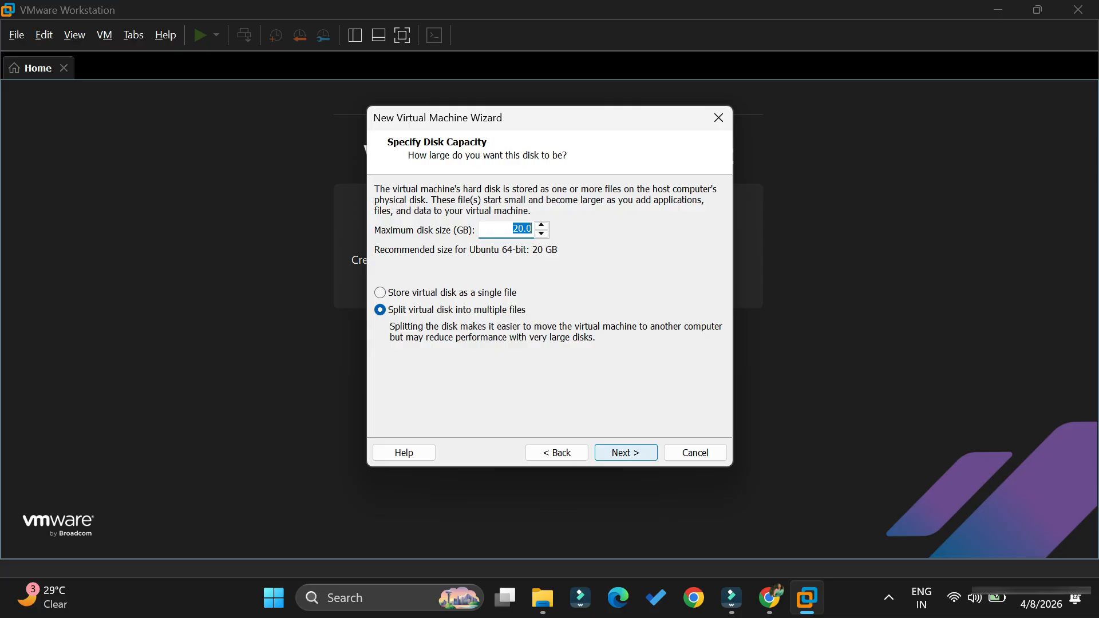
text(100)
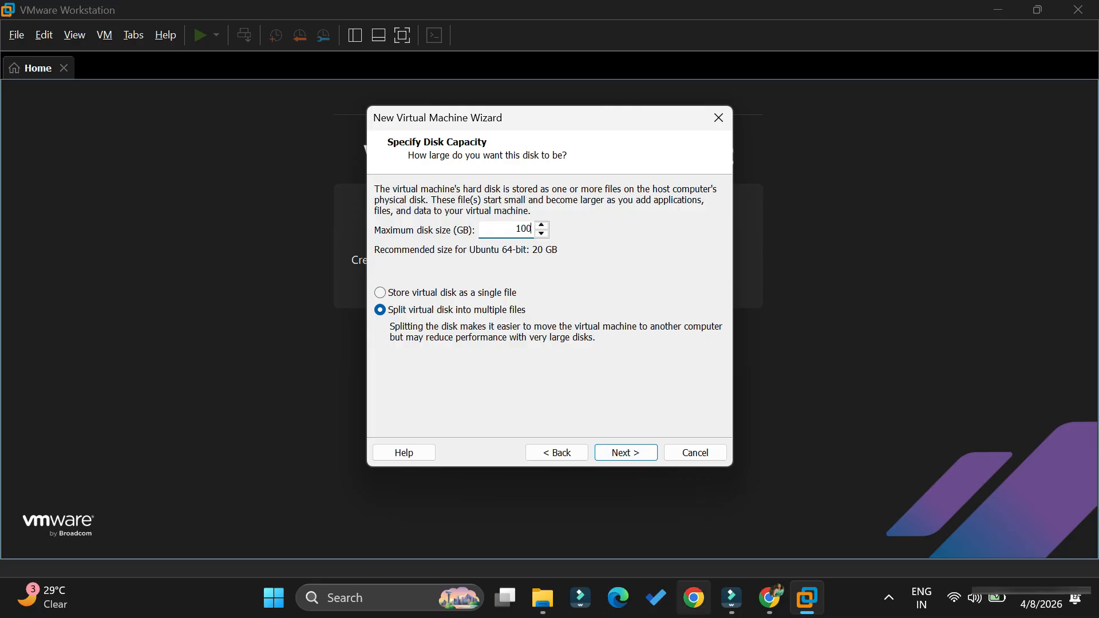
key(Return)
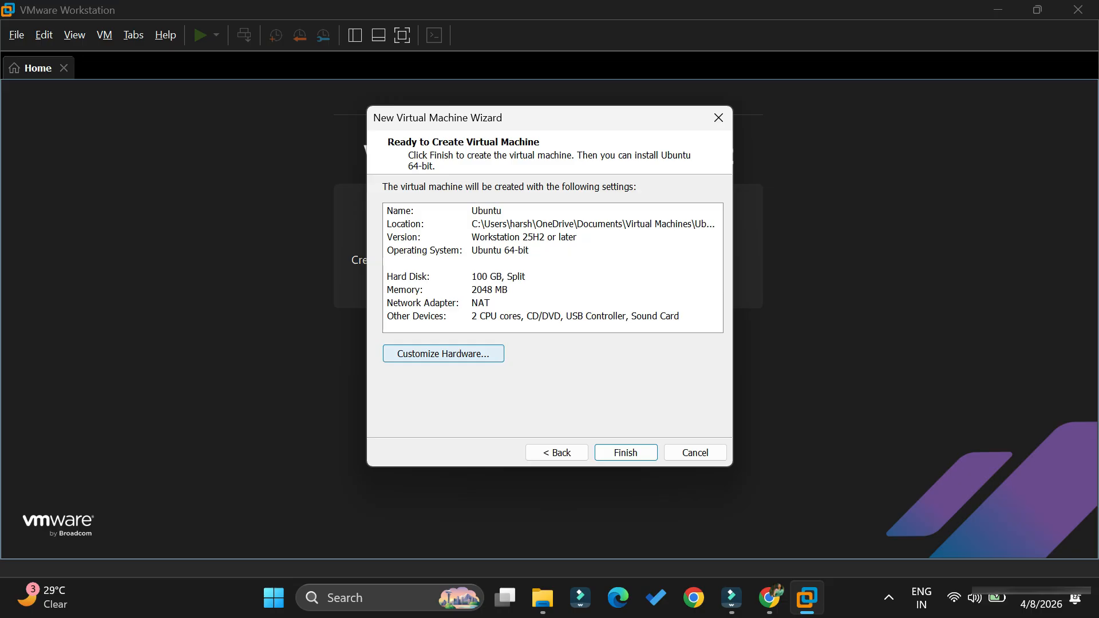
Step: Customize the virtual machine's hardware by setting its memory to 4096 MB, and view the processor settings
click(444, 353)
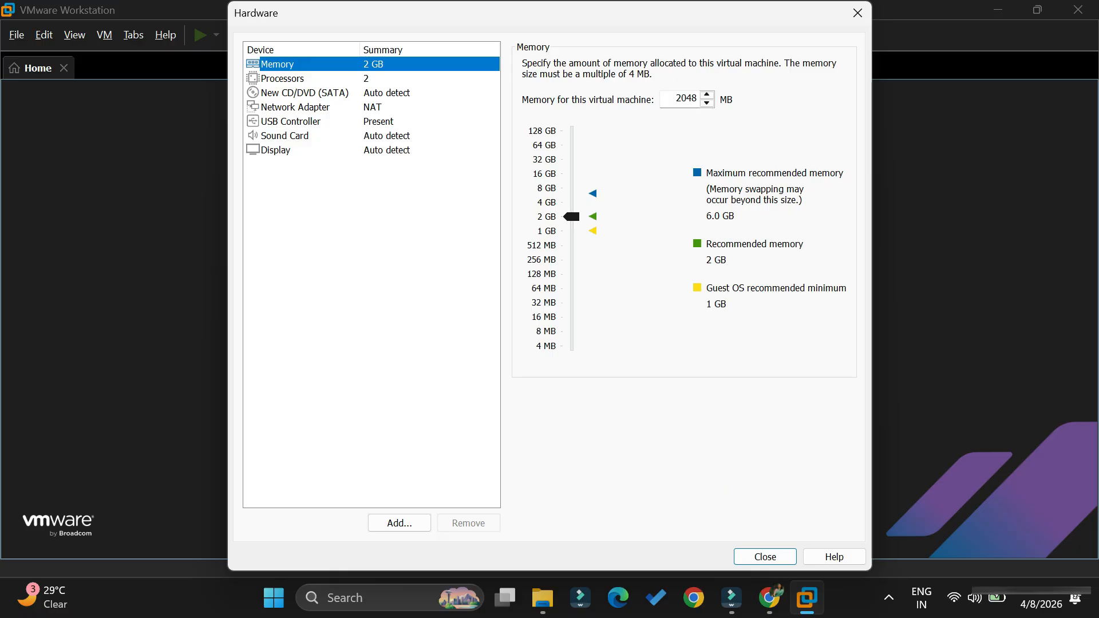
drag(571, 217, 572, 202)
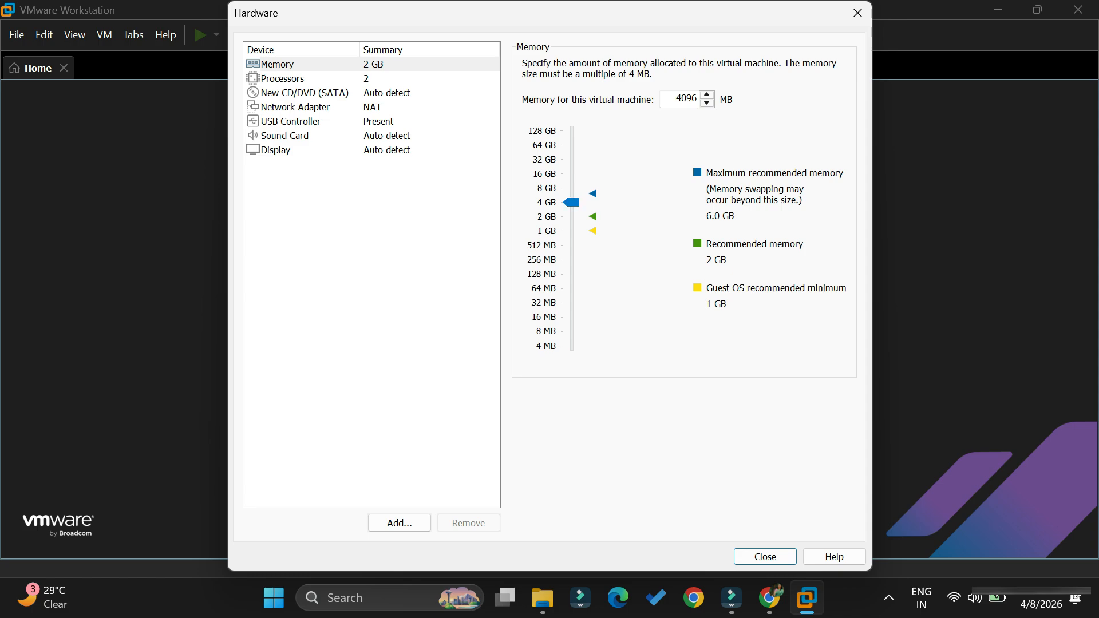
click(283, 78)
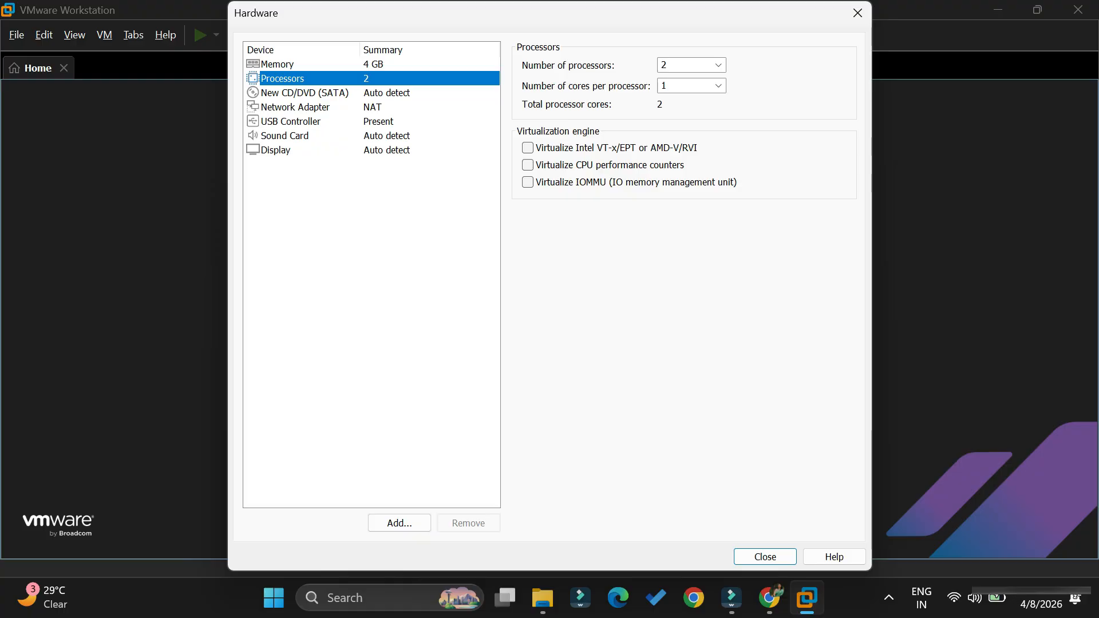
Step: Set the virtual CD/DVD drive to use the ubuntu-24.04.4-desktop ISO image from the Downloads folder
click(305, 92)
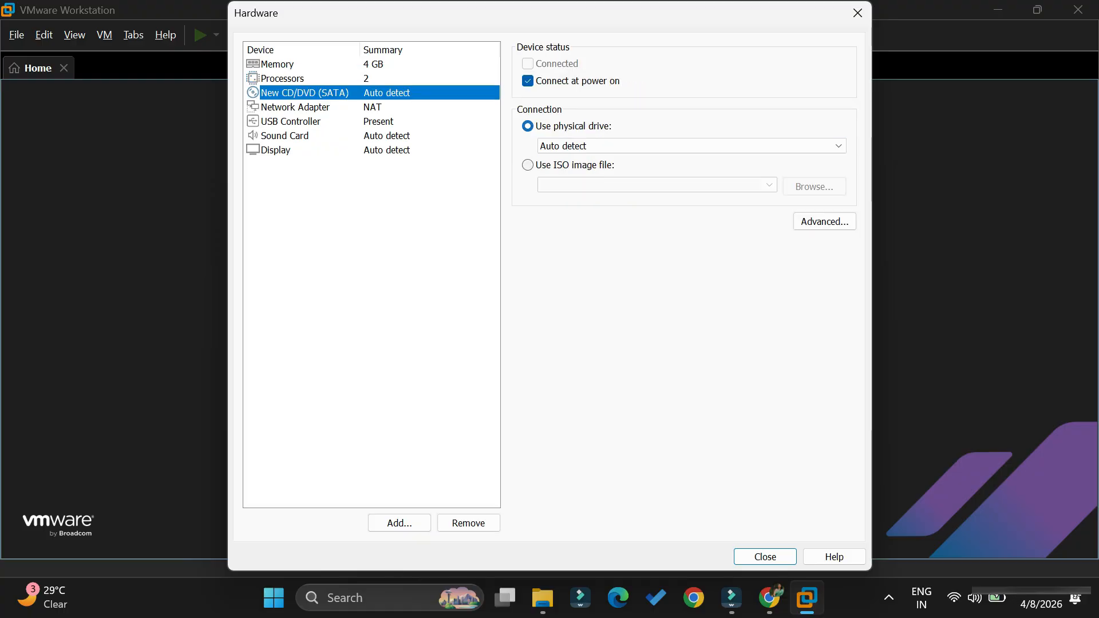
click(528, 165)
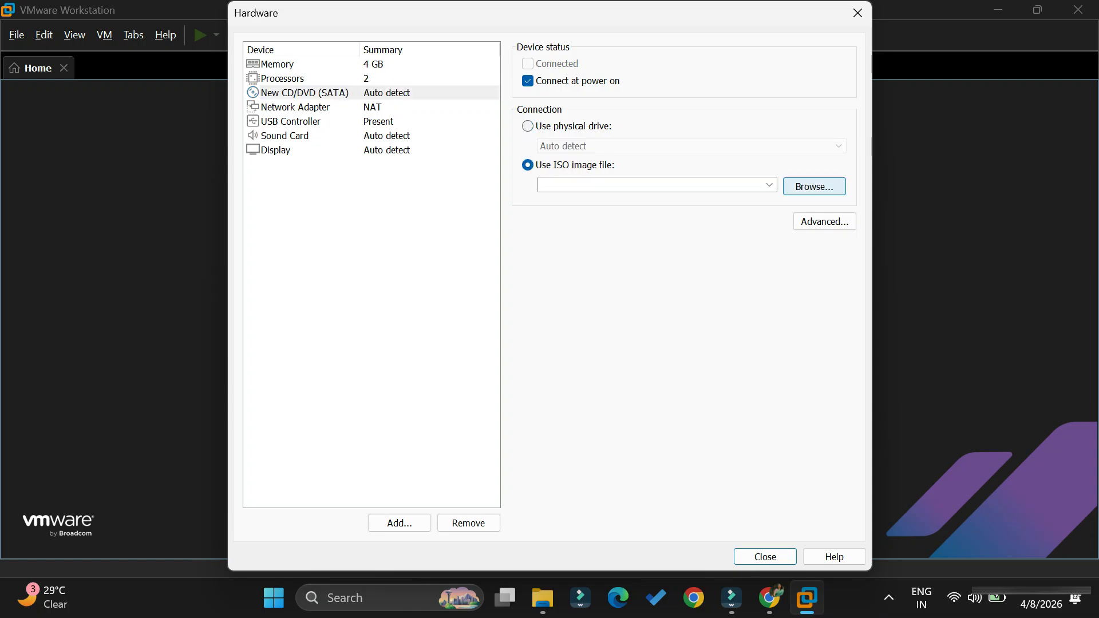
click(815, 187)
scroll(298, 257, up, 5)
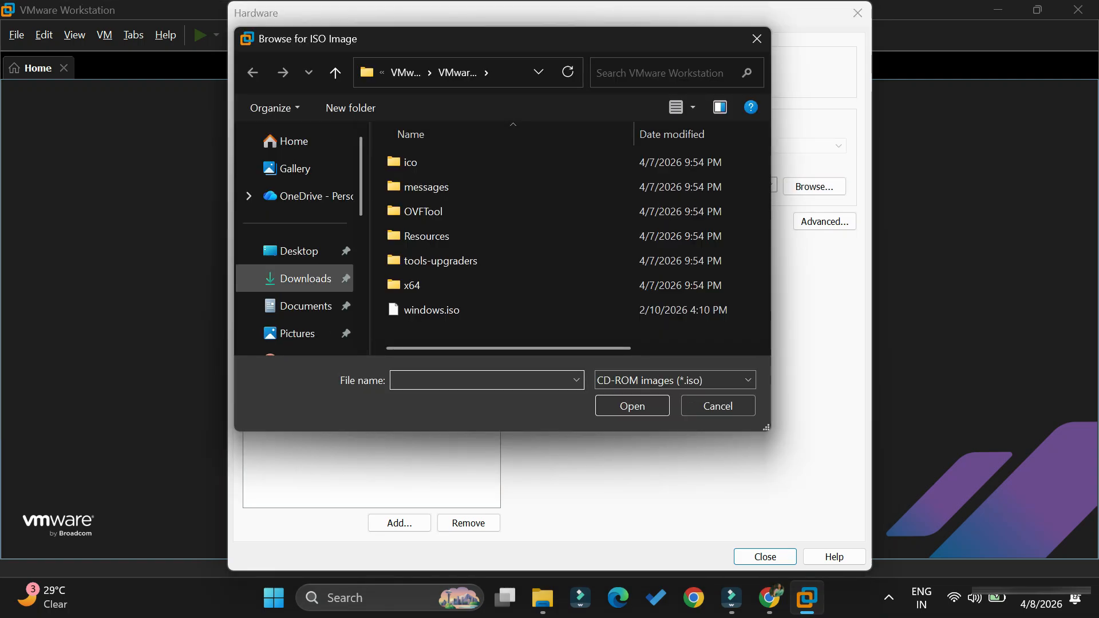
click(305, 278)
click(417, 196)
click(632, 406)
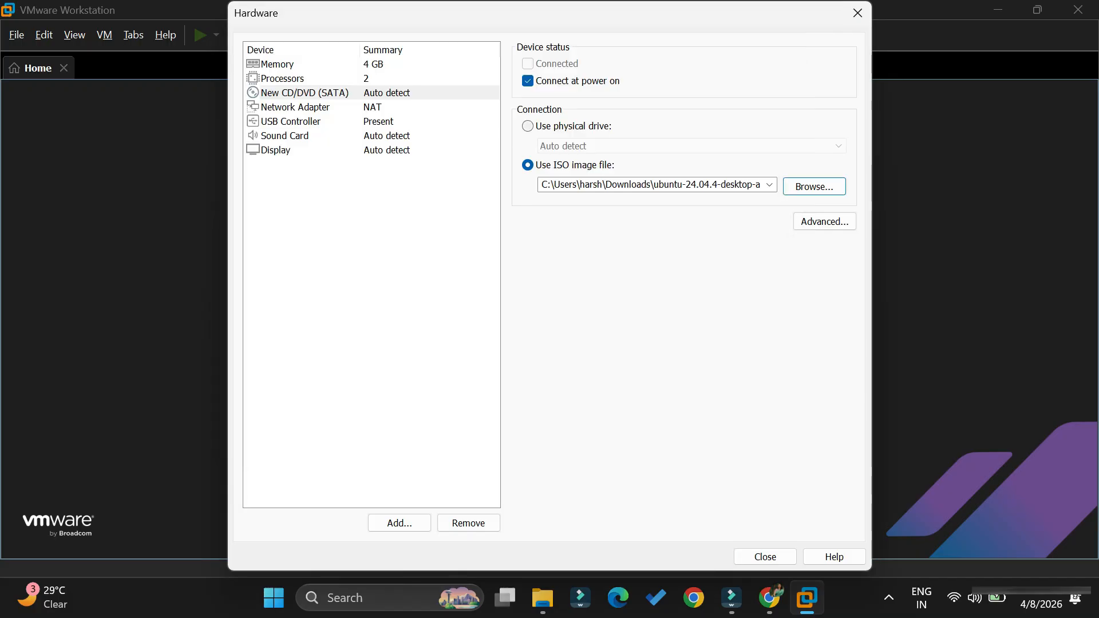
Step: Review the network adapter, USB controller, sound card and display settings, and finish creating the virtual machine
click(295, 107)
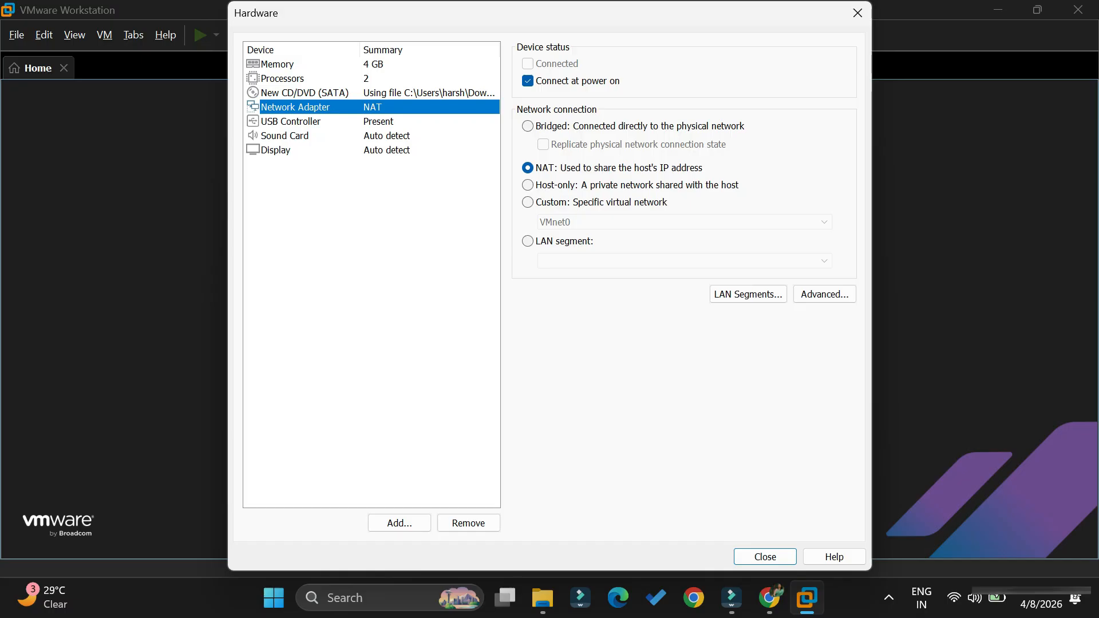
click(290, 121)
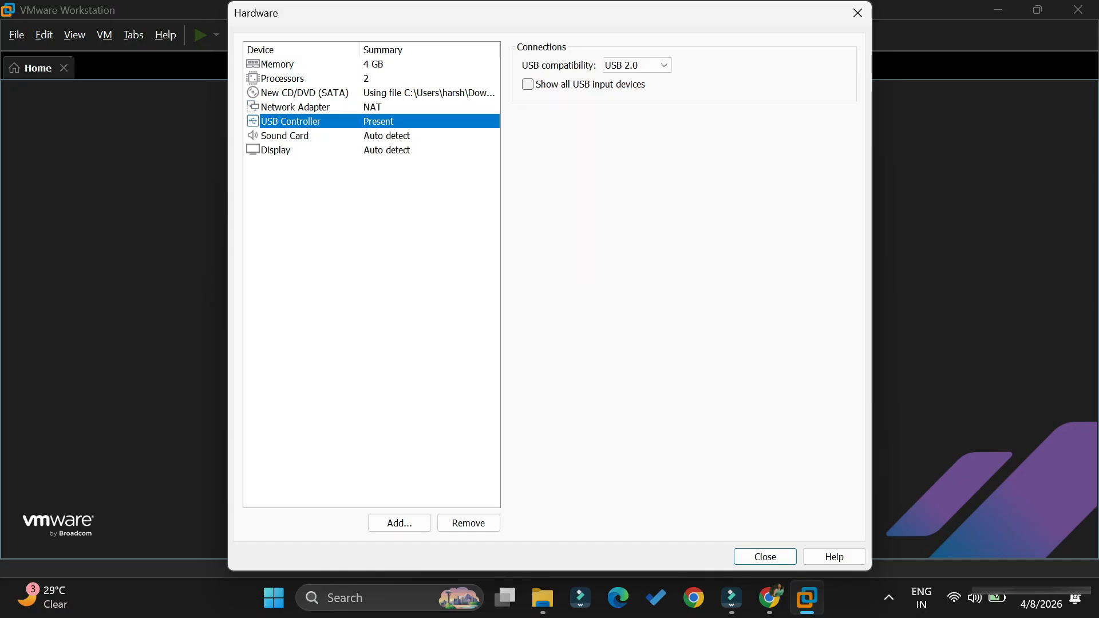
click(285, 135)
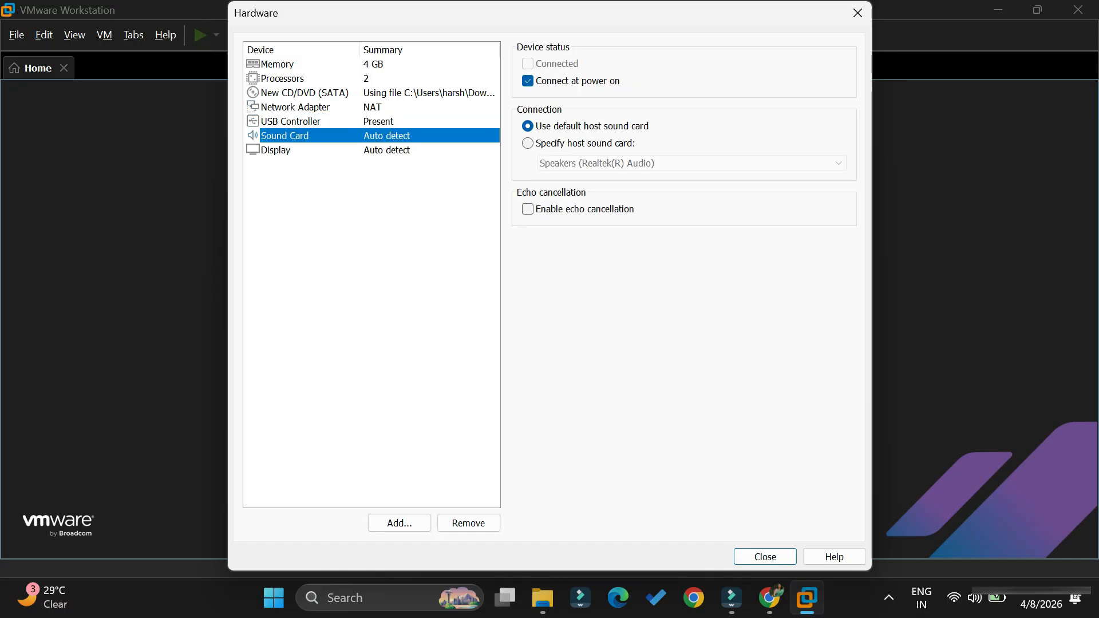
click(276, 150)
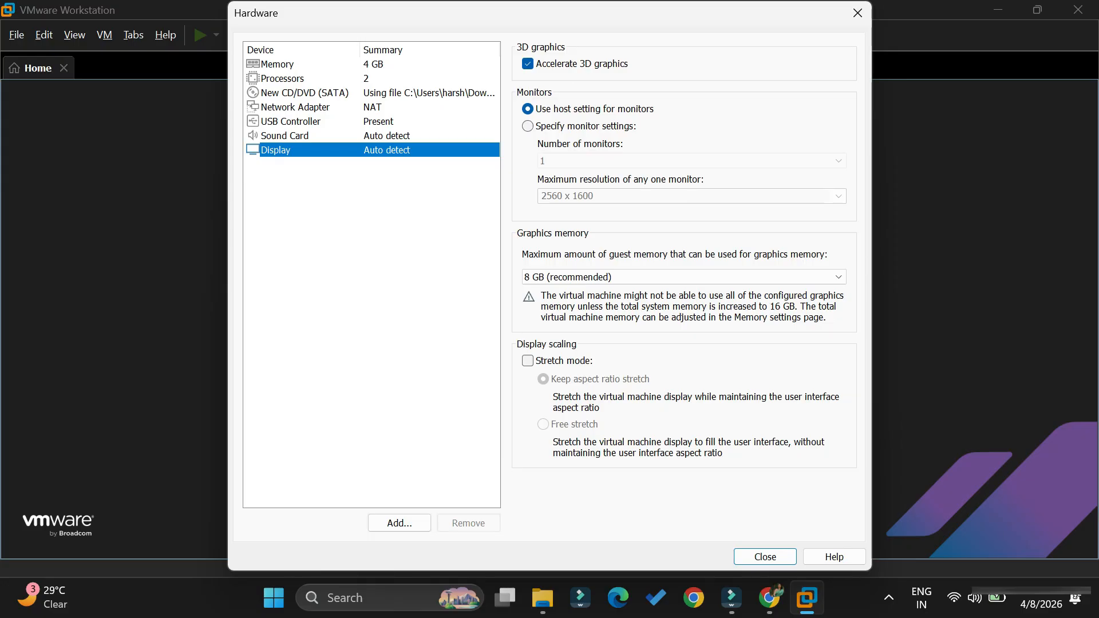
click(765, 557)
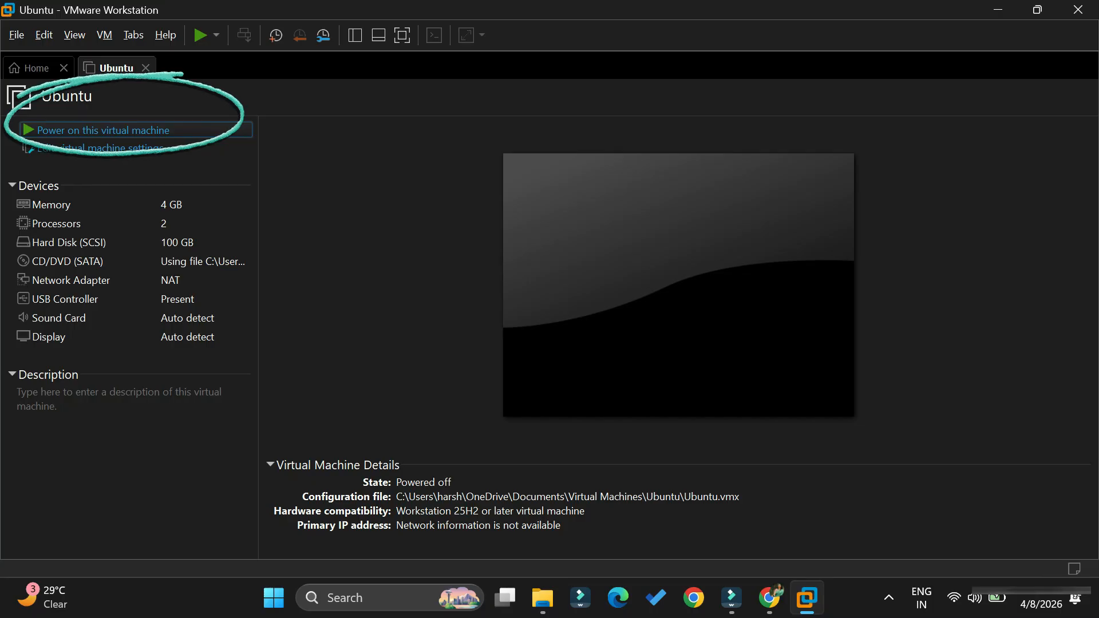
Step: Power on the Ubuntu virtual machine, and accept English as the installer language
click(104, 130)
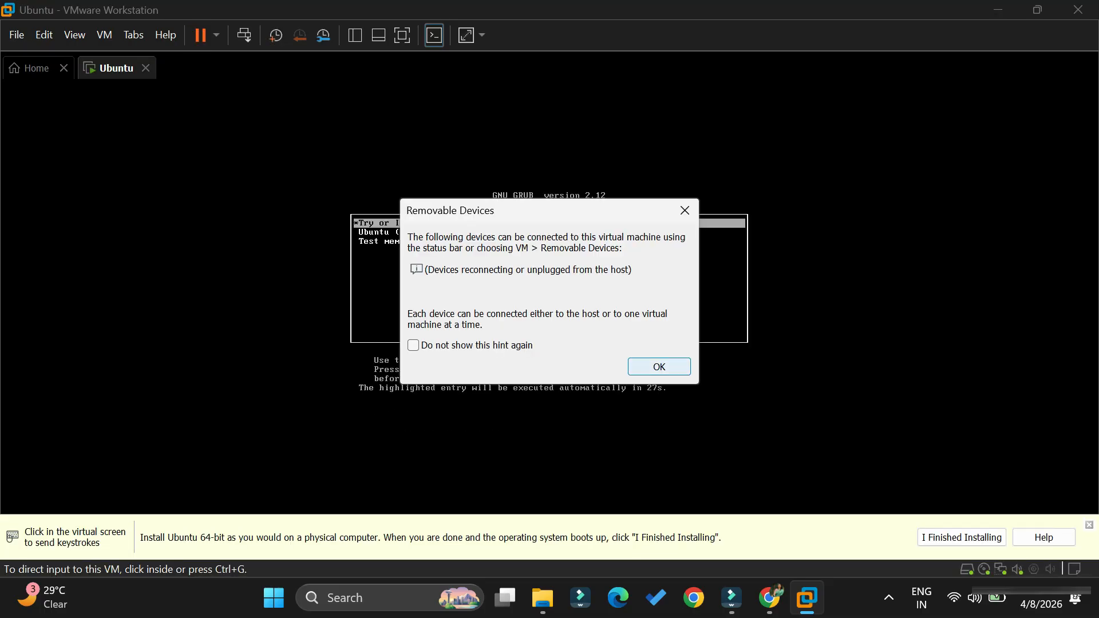
click(660, 366)
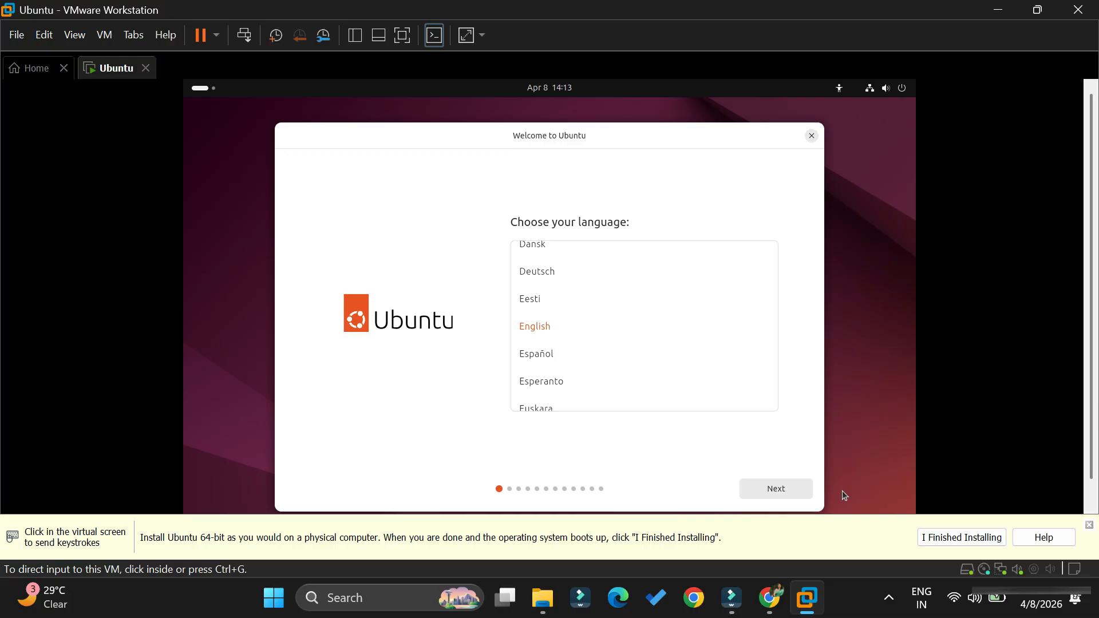
click(843, 490)
click(777, 489)
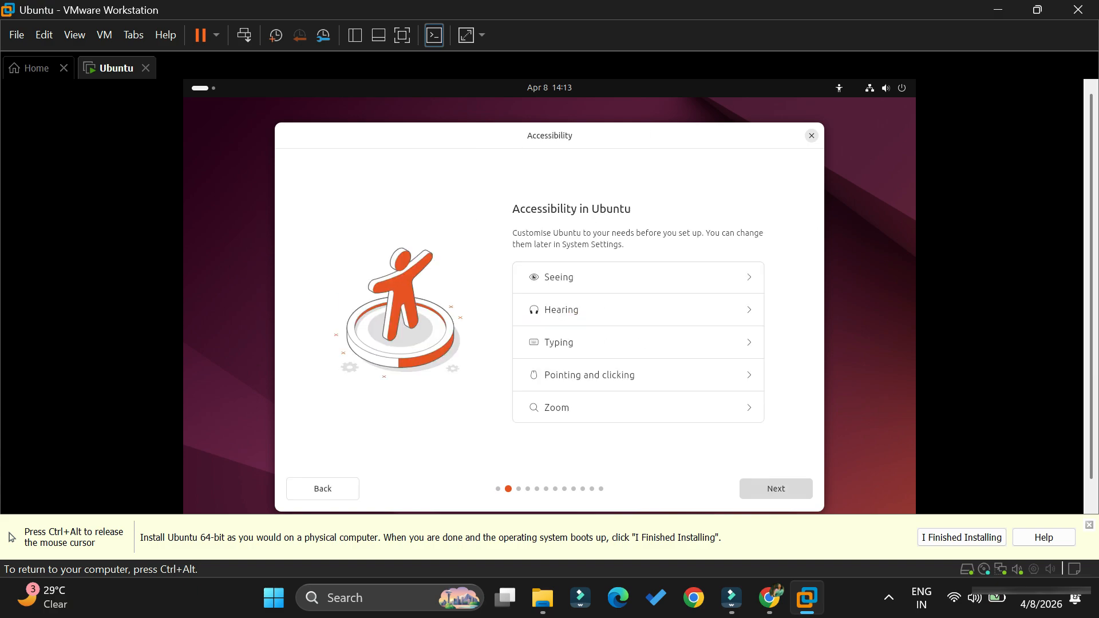
Step: Keep the default settings up to the internet page, continue with the wired connection, and skip the installer update
click(777, 489)
click(776, 489)
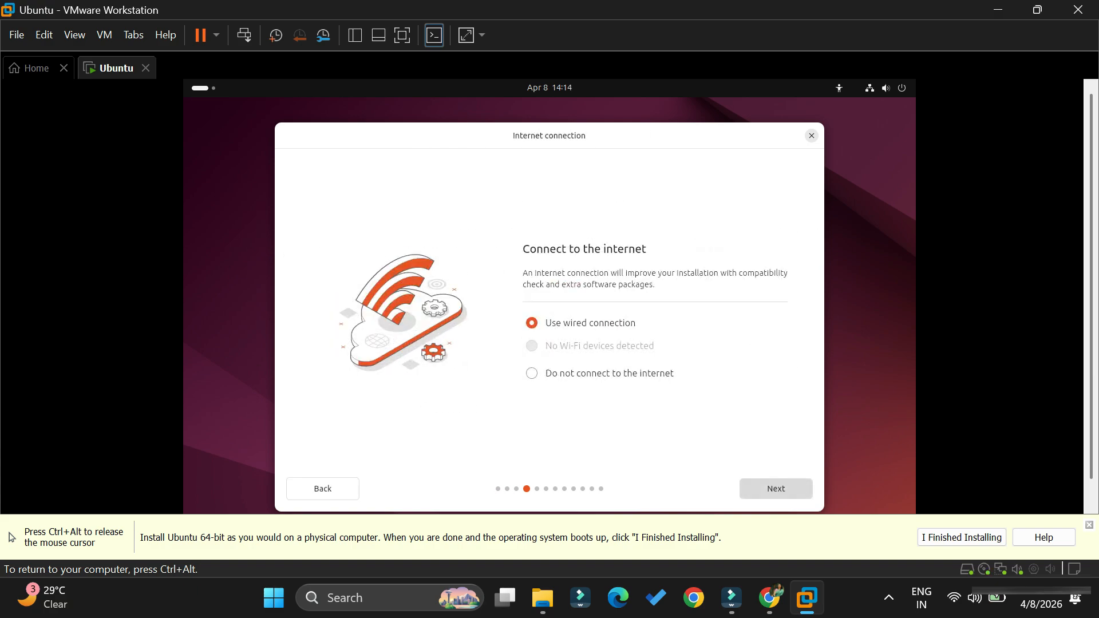
click(776, 489)
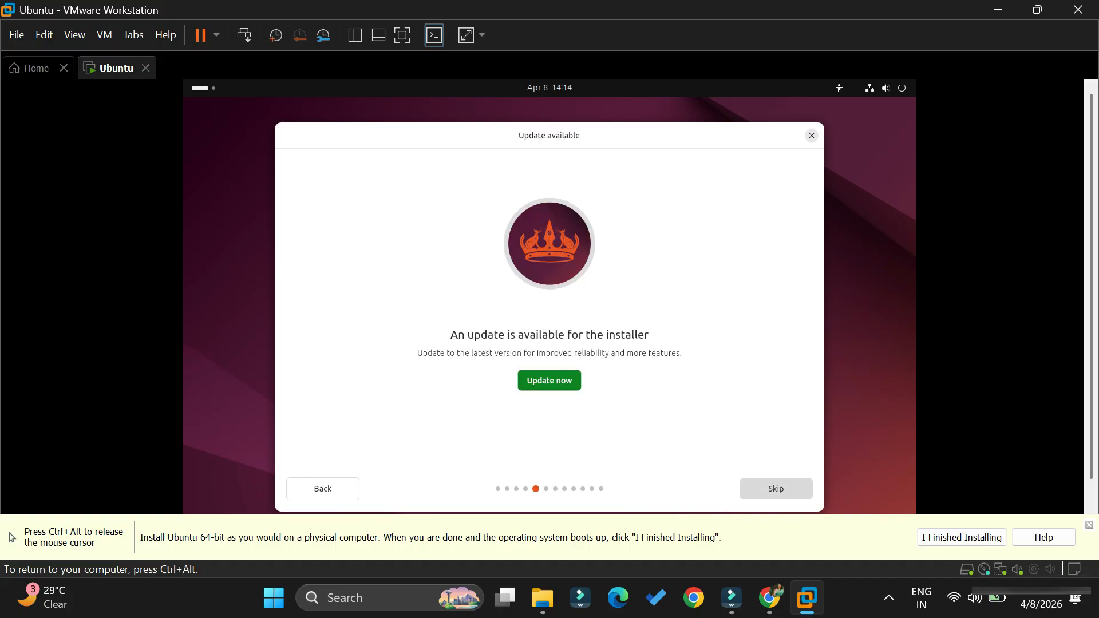
click(776, 489)
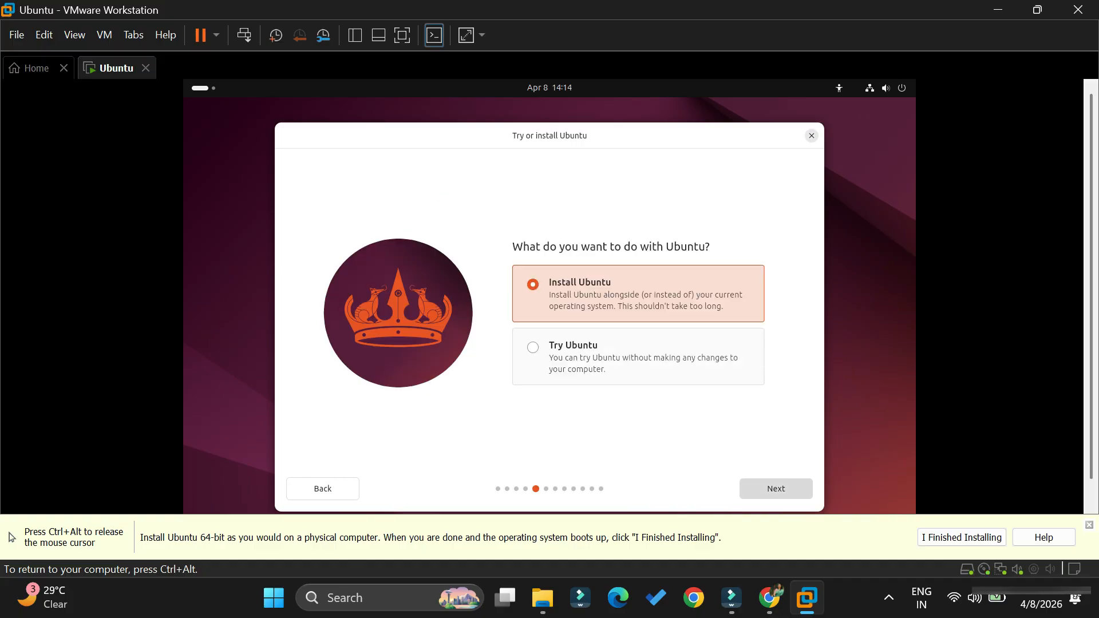
Step: Choose Install Ubuntu as an interactive installation with the default selection of apps
click(777, 489)
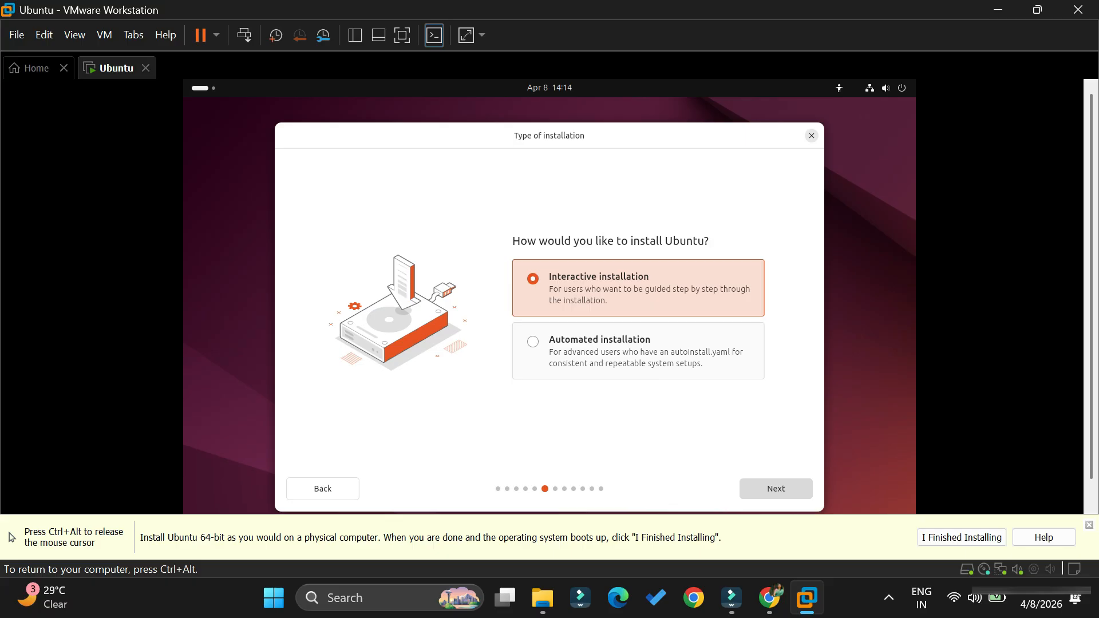
click(777, 489)
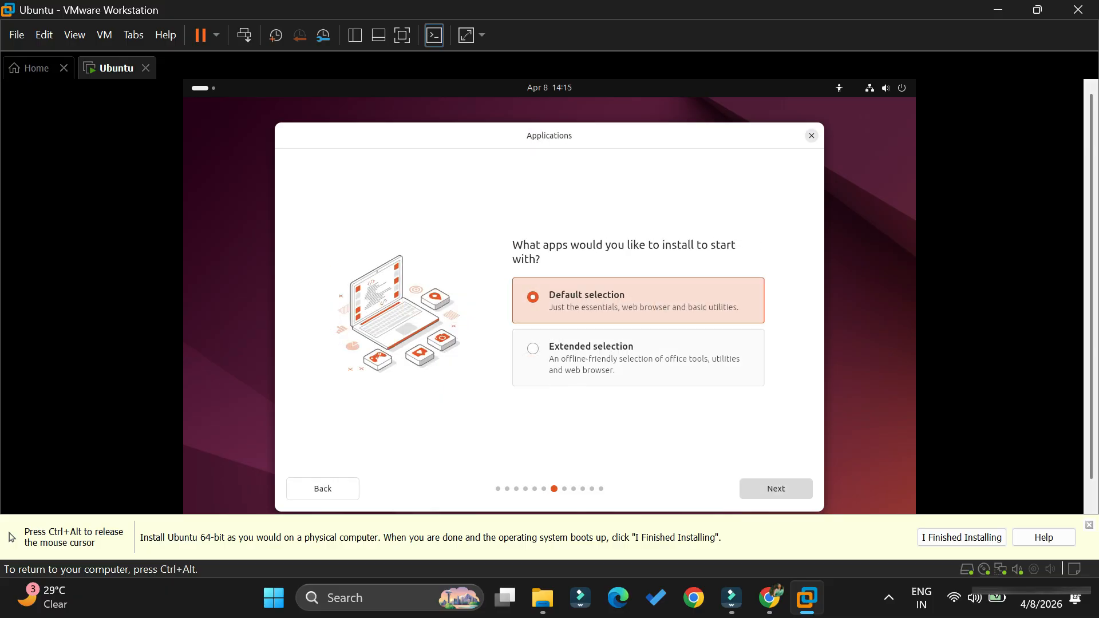
click(777, 489)
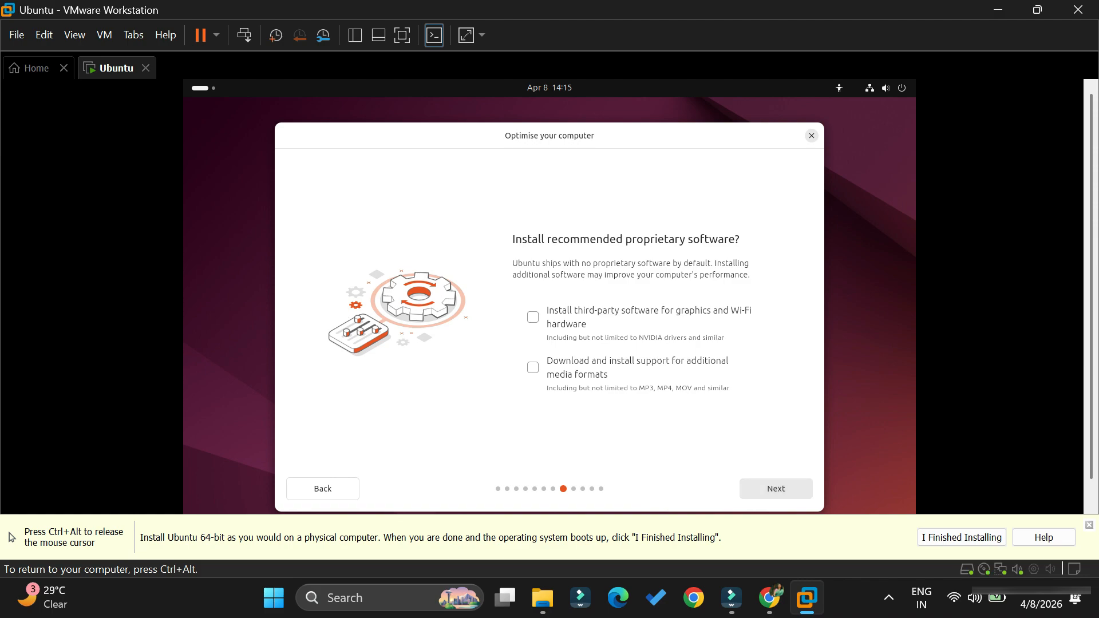
Step: Include third-party graphics and Wi-Fi software and additional media formats, and accept the Erase disk and install Ubuntu option
click(533, 317)
click(533, 367)
click(776, 489)
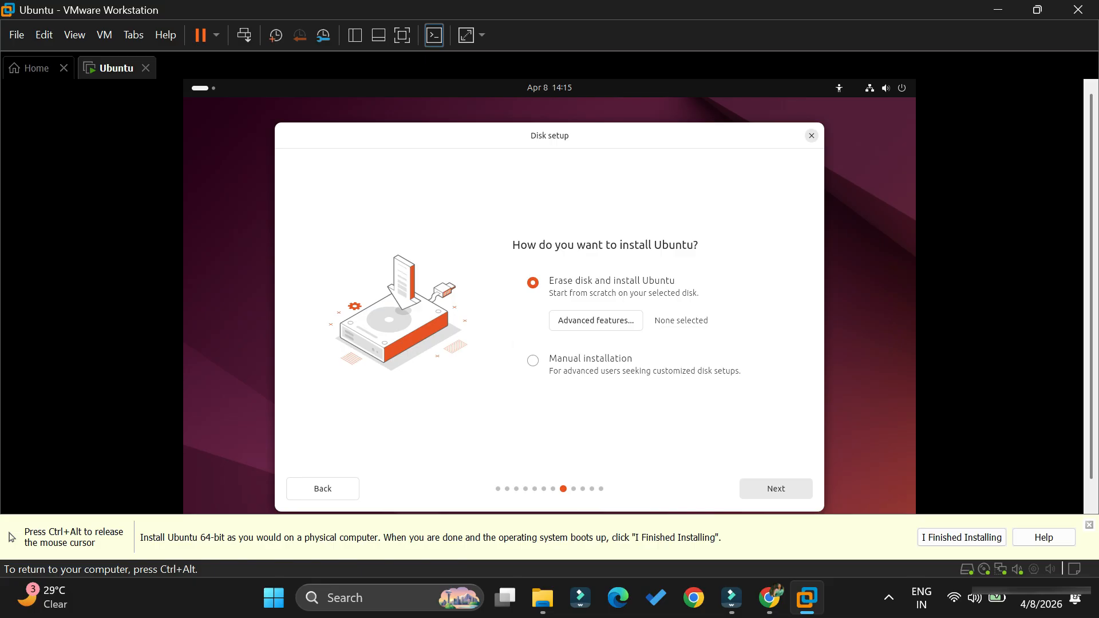
click(776, 489)
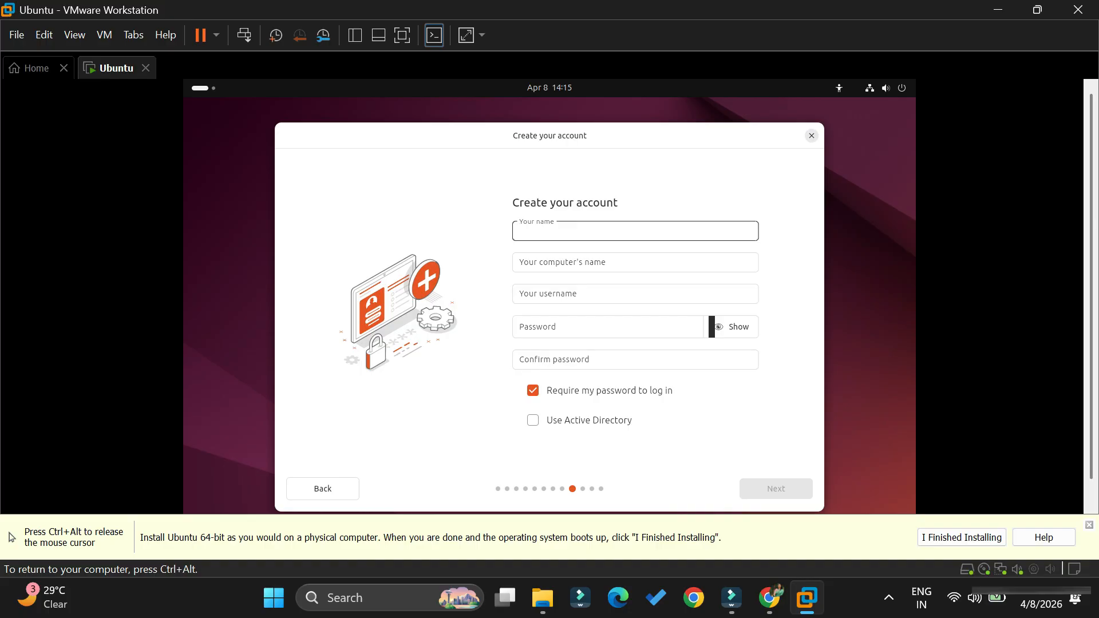
Step: Create the user account with the name CSC, entering and confirming the account password
text(CSC)
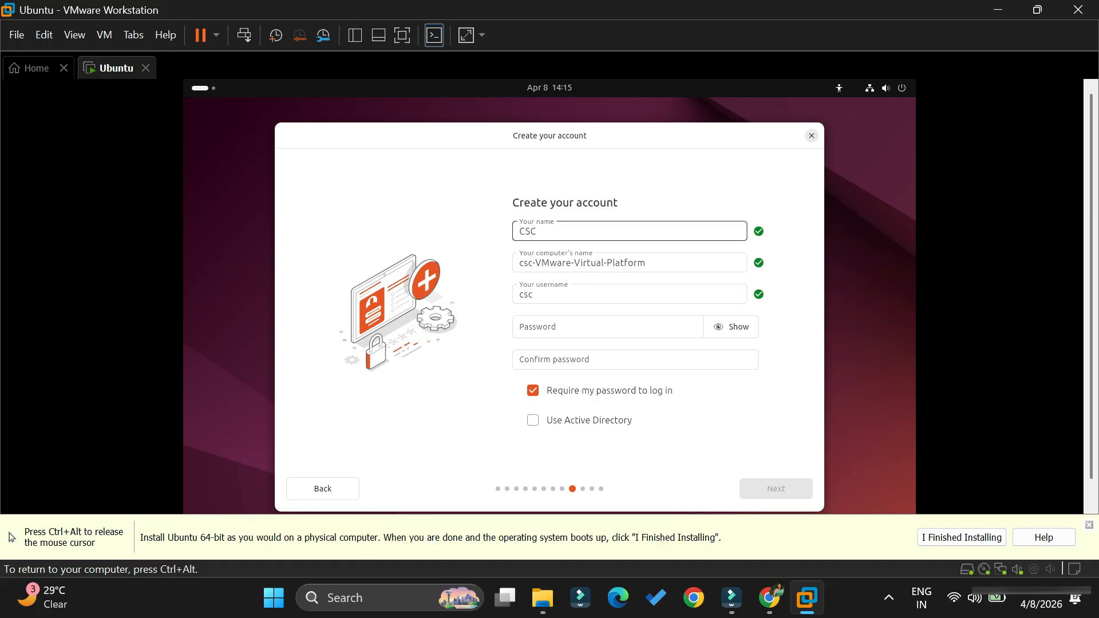
click(608, 327)
text(••••)
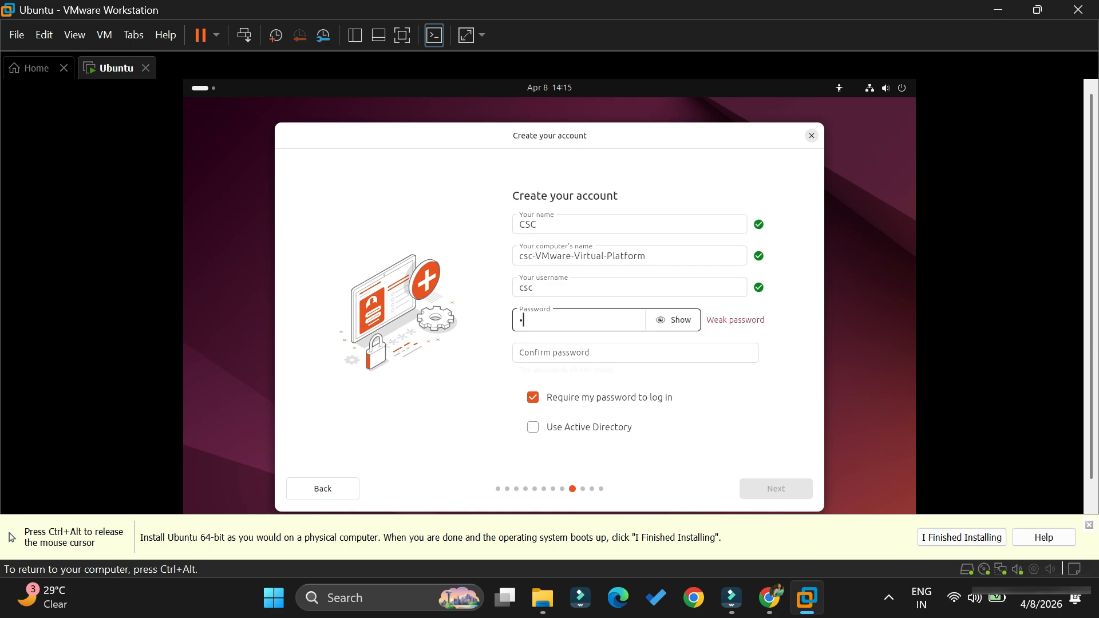
text(•••••)
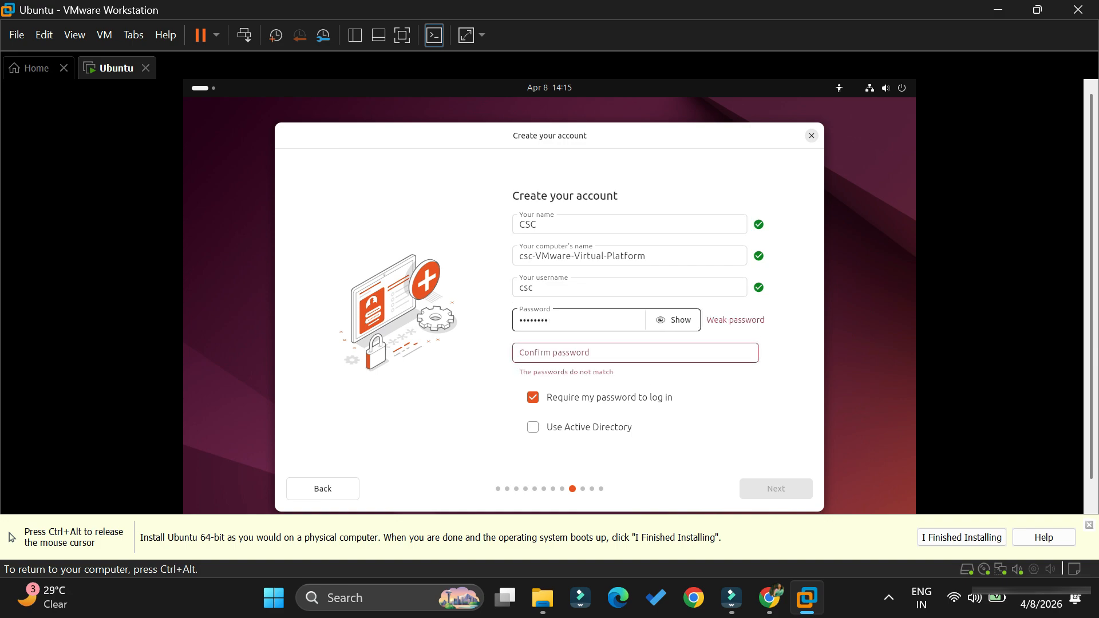
key(Tab)
text(••••••••)
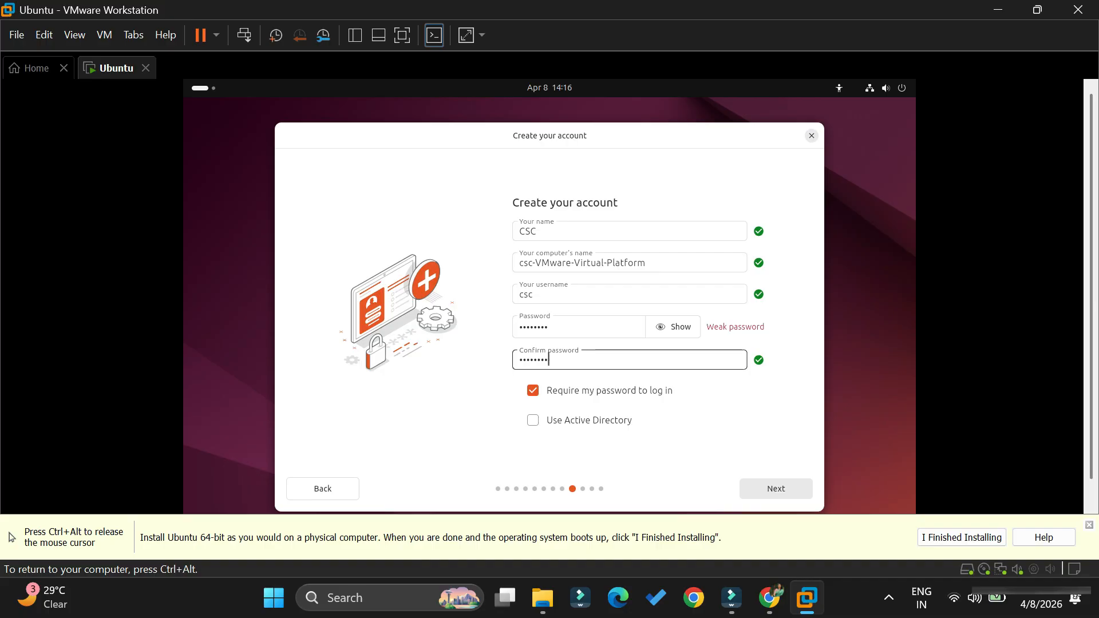
key(Return)
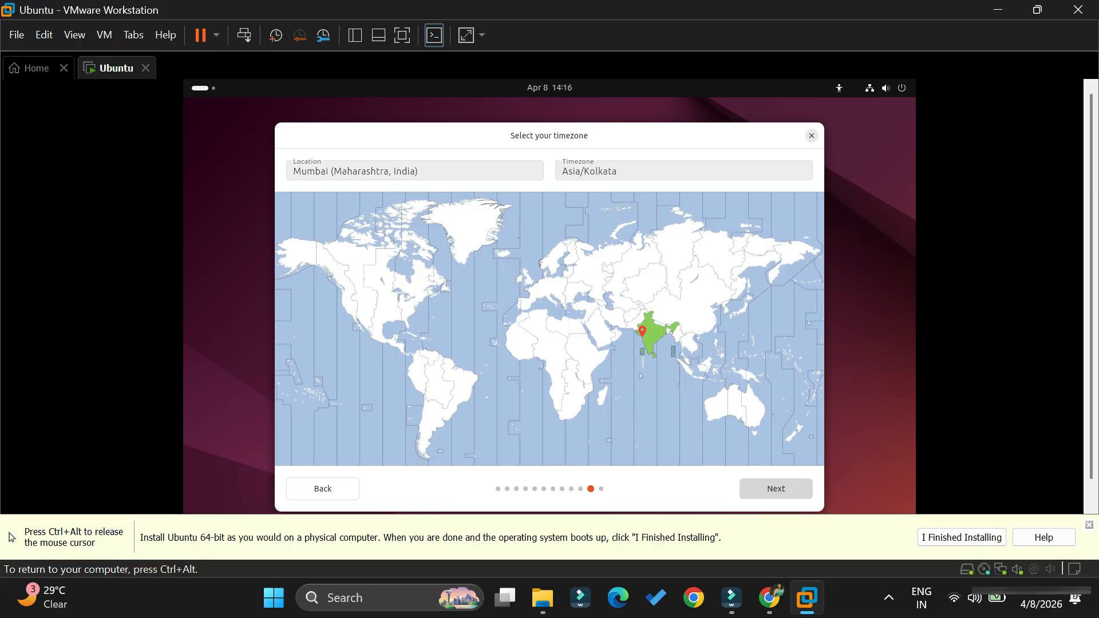
Step: Accept the Asia/Kolkata timezone and start the Ubuntu installation
key(Return)
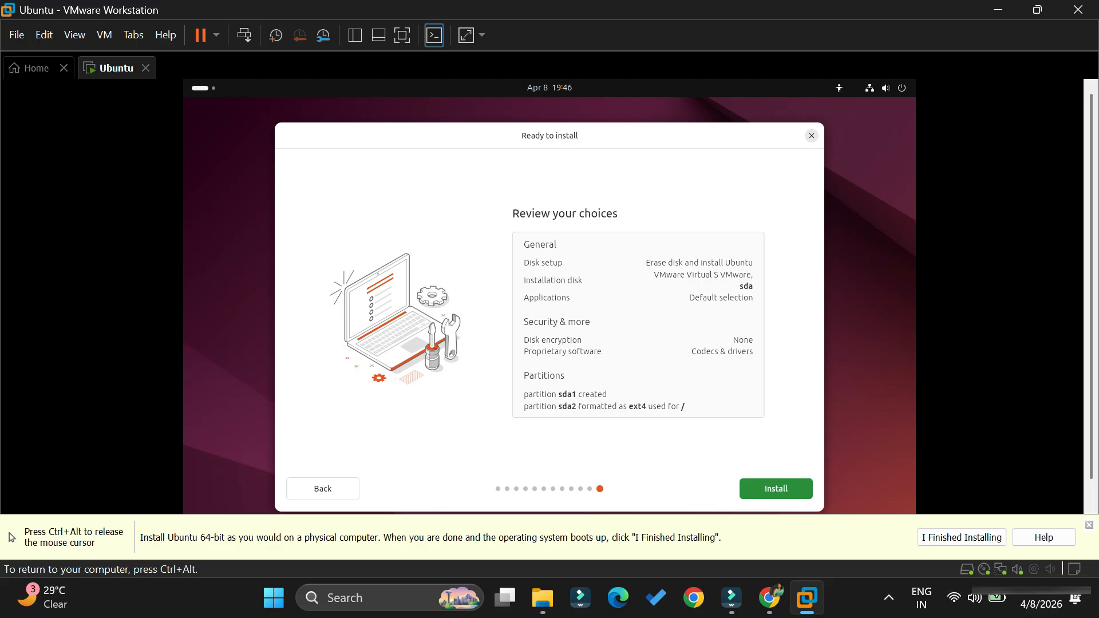
key(Return)
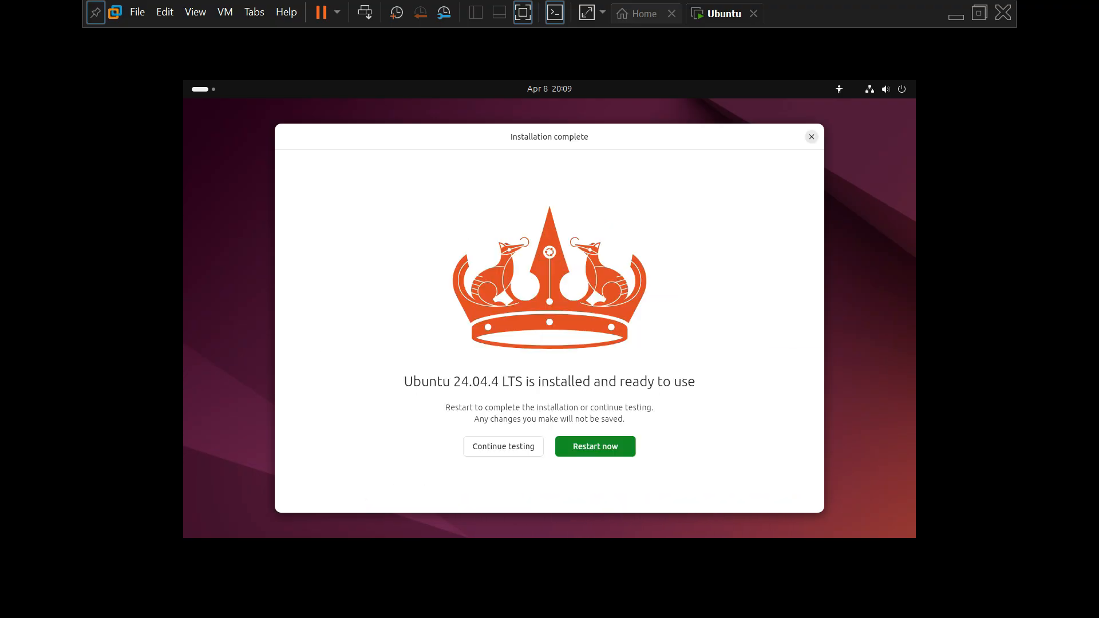
Step: Restart into the installed Ubuntu system and log in with the account password
click(596, 446)
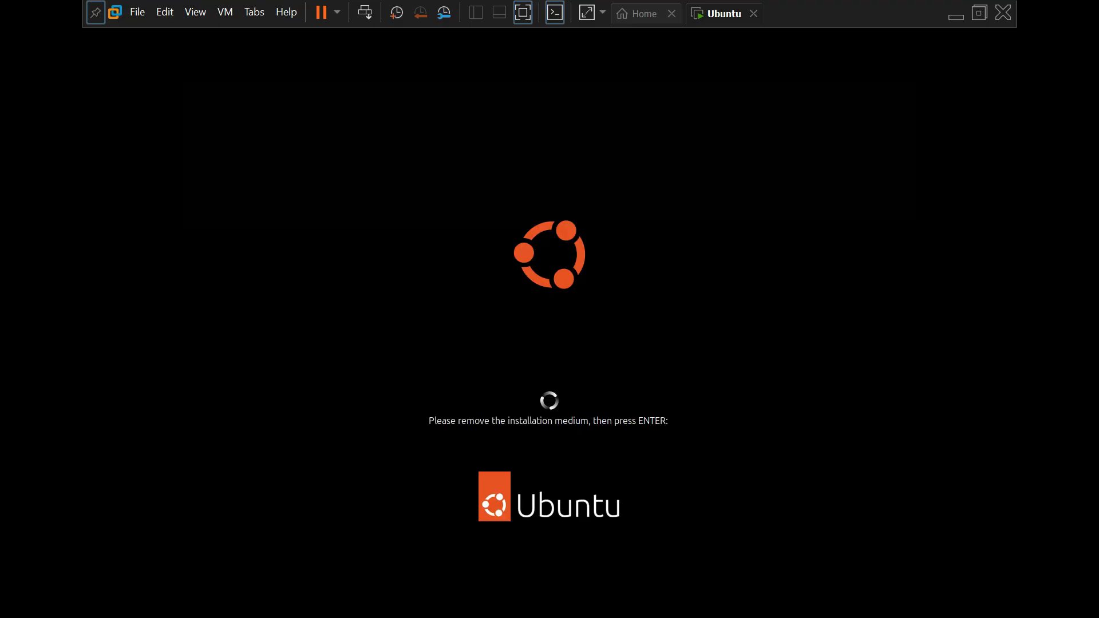
key(Return)
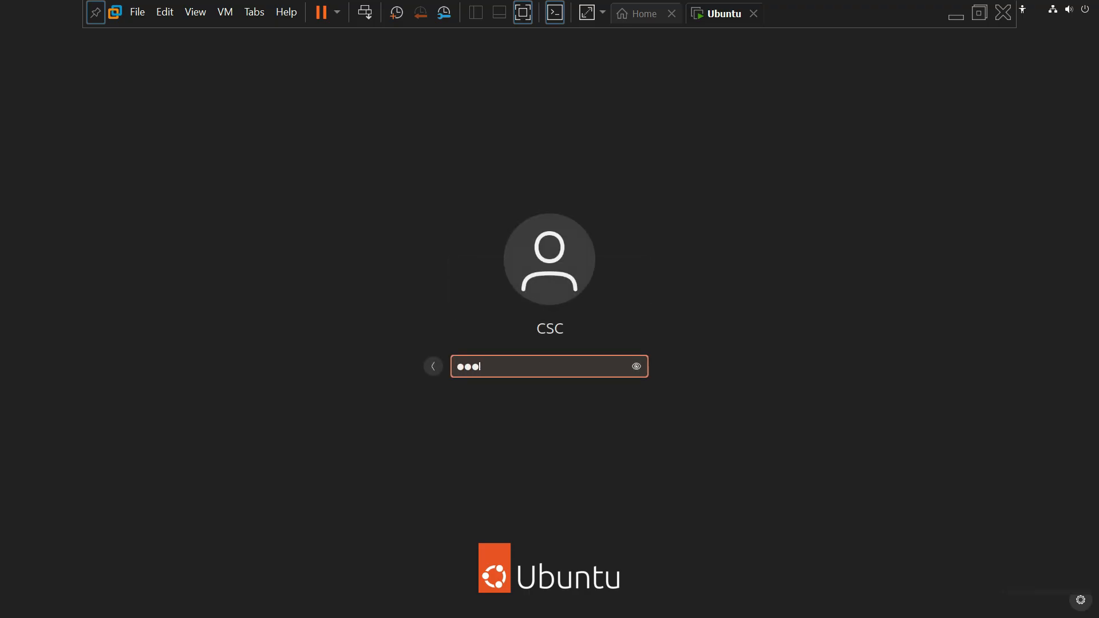
key(Return)
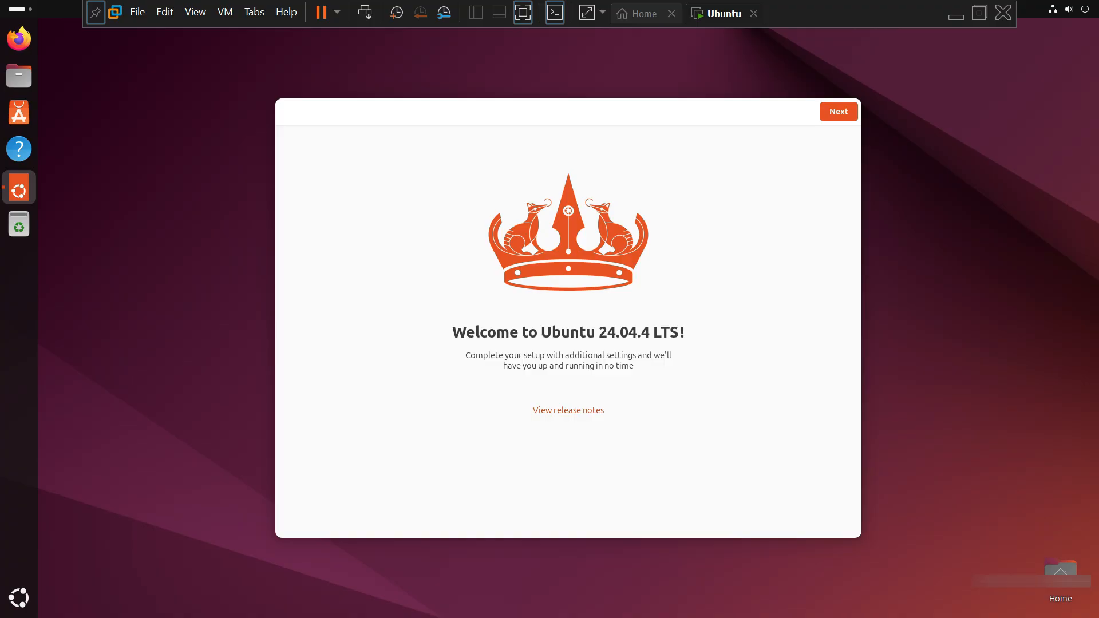
Step: Complete the Ubuntu welcome setup, keeping the option to share system data with the Ubuntu team
click(838, 112)
click(839, 111)
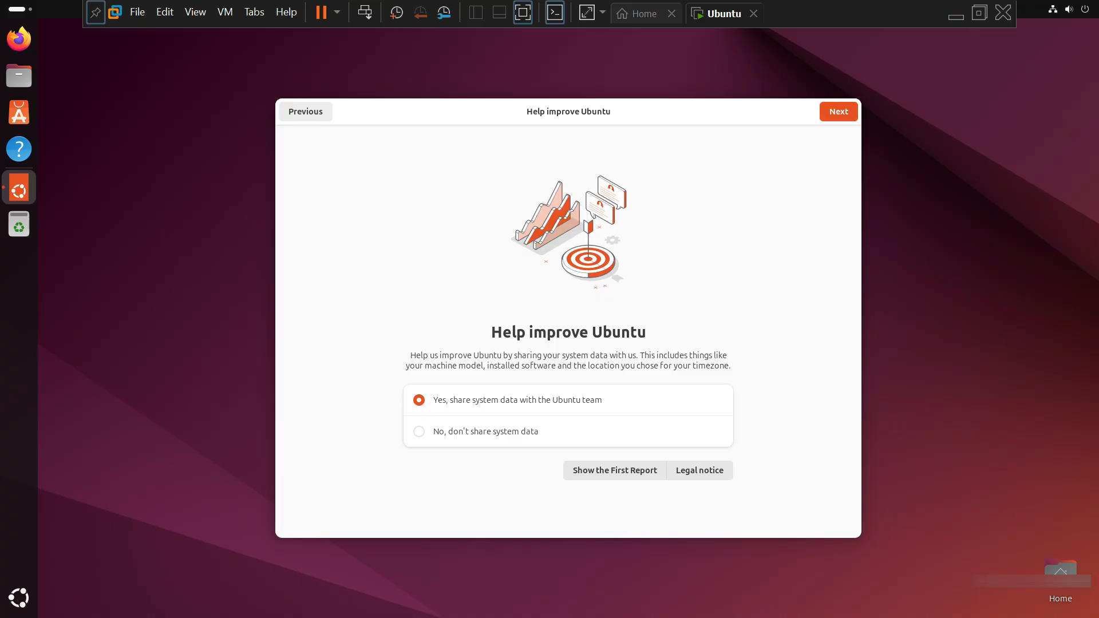
click(839, 111)
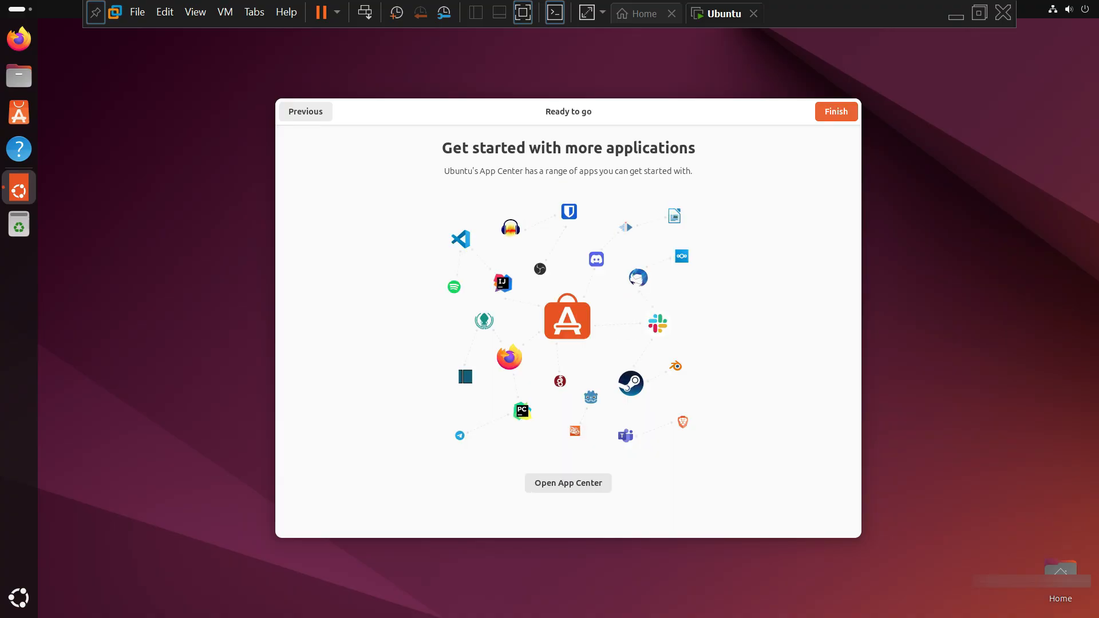
click(839, 112)
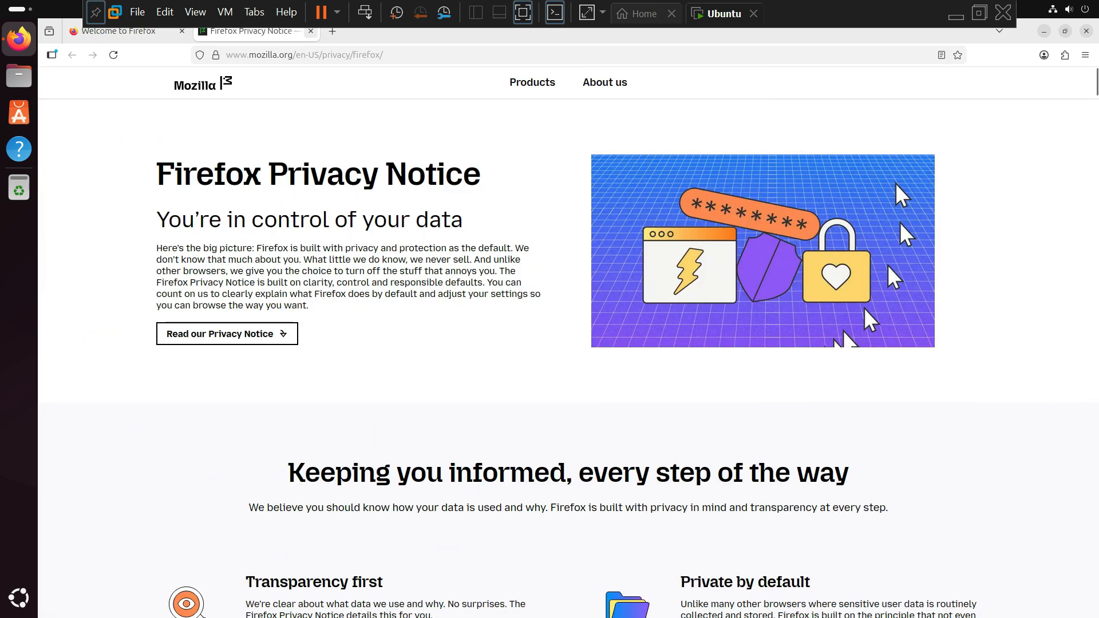
Step: Open the YouTube website in Firefox inside the Ubuntu virtual machine
click(549, 55)
text(cs)
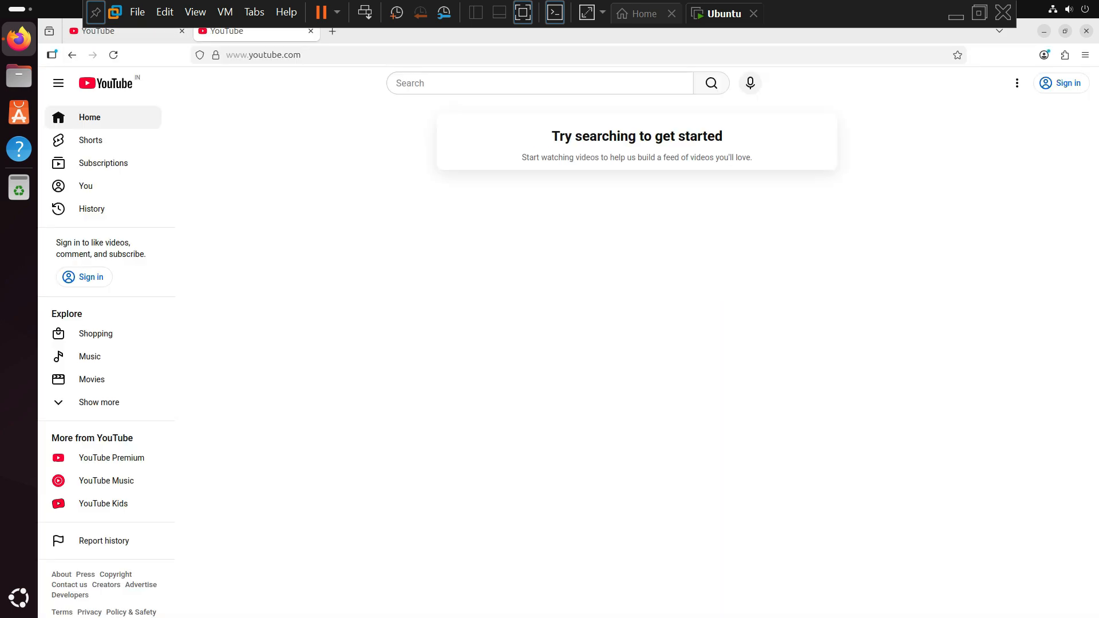
click(127, 32)
Step: Search YouTube for "cs corner" and browse the latest videos of the CS Corner channel
click(532, 83)
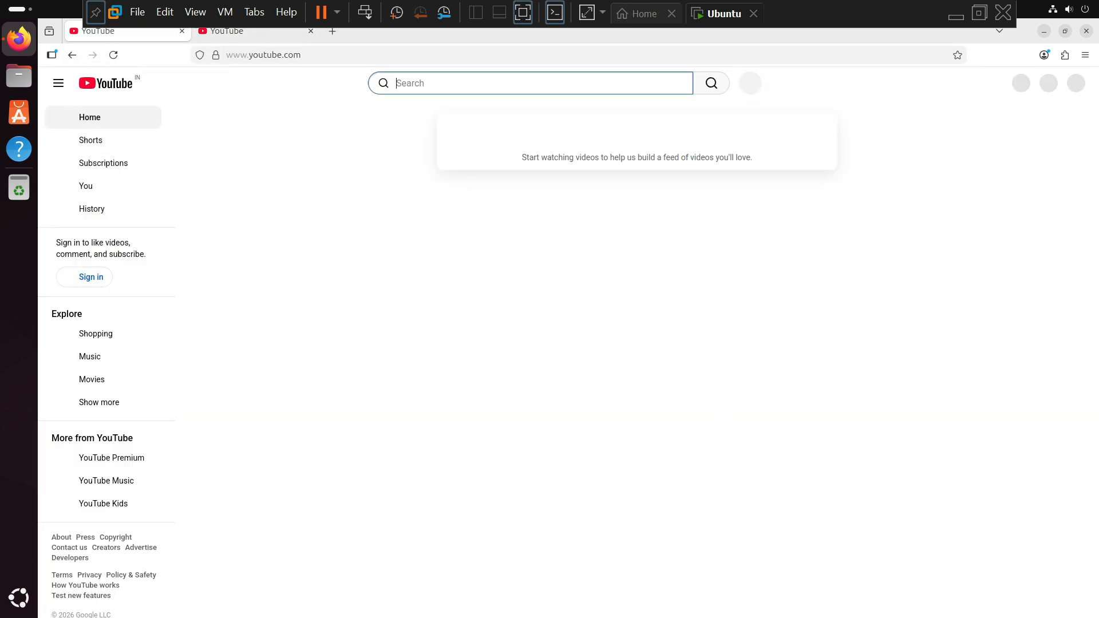
text(cs corner)
key(Return)
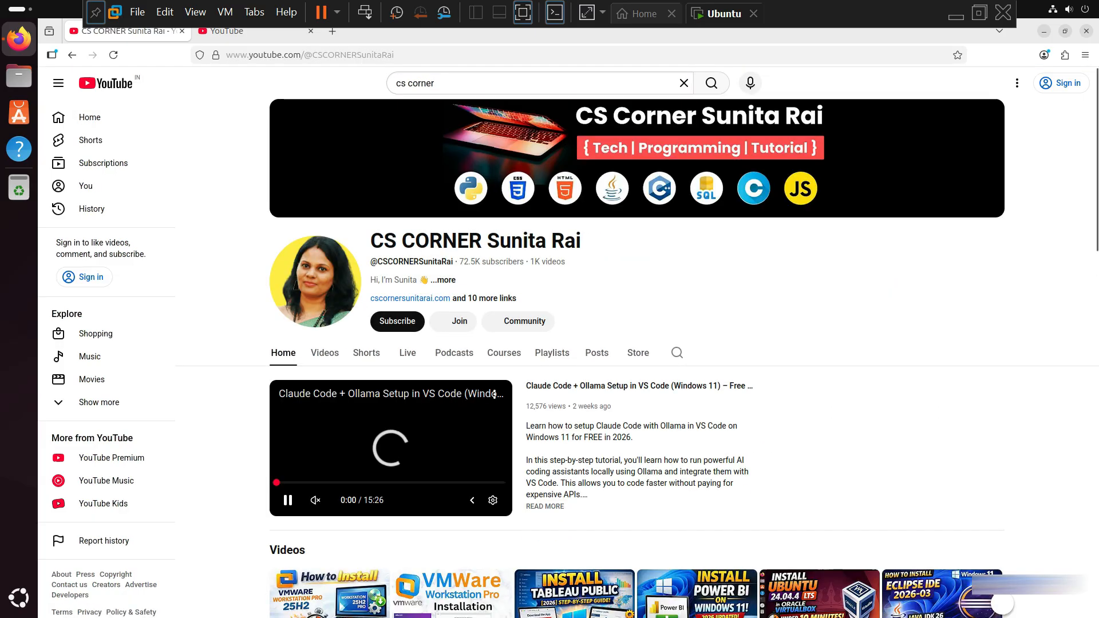
click(325, 352)
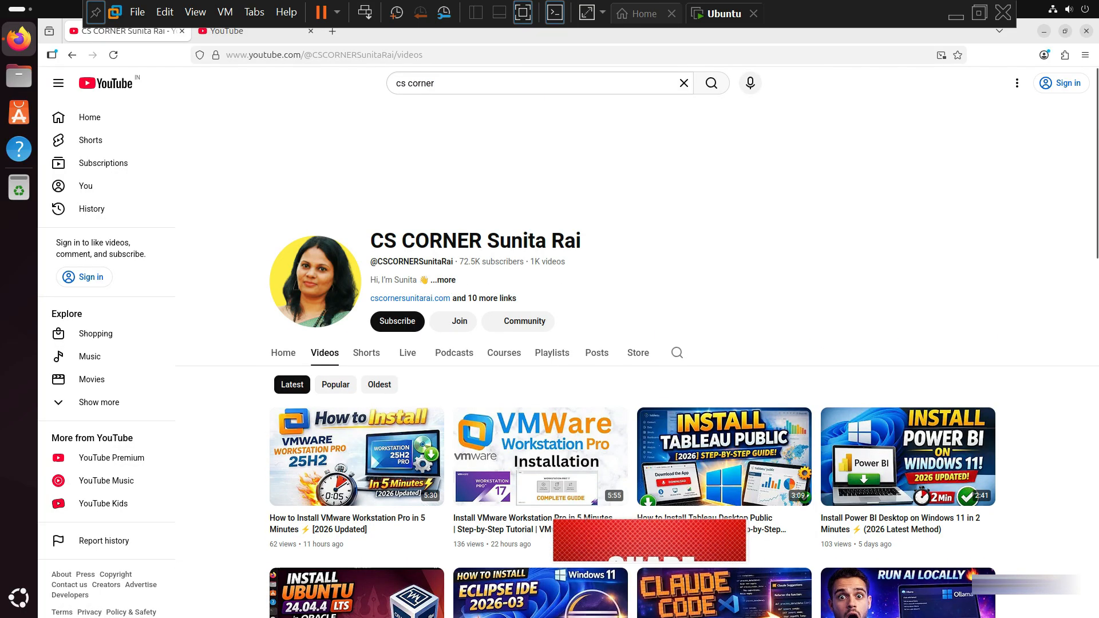
scroll(545, 407, down, 4)
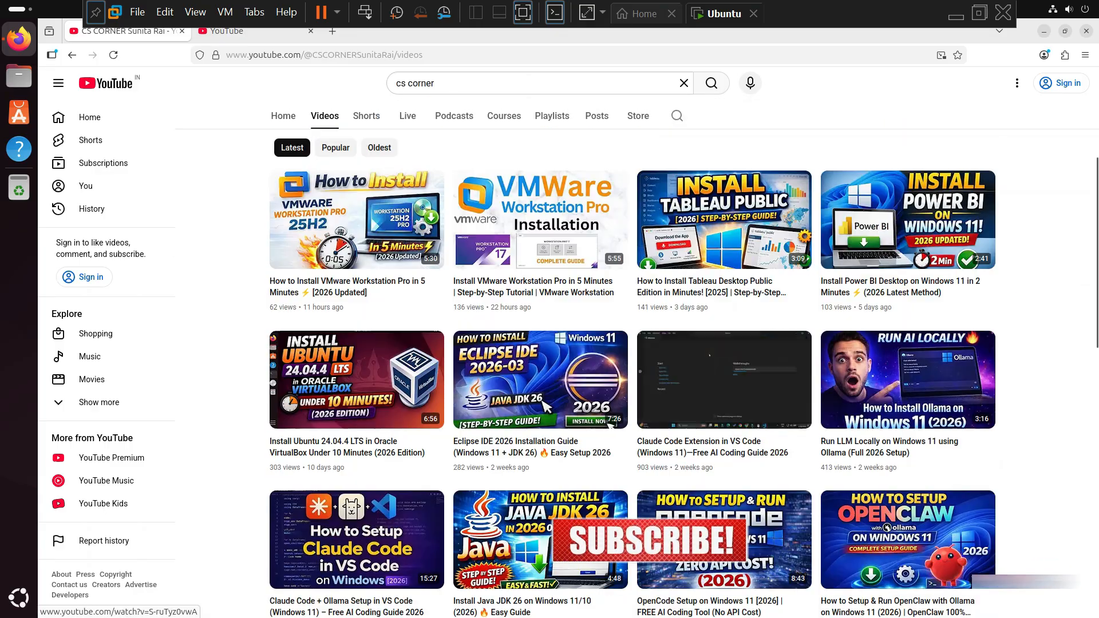
Step: Search for "code with sunita" in the other YouTube tab and open the Code With Sunita channel
click(247, 34)
click(531, 84)
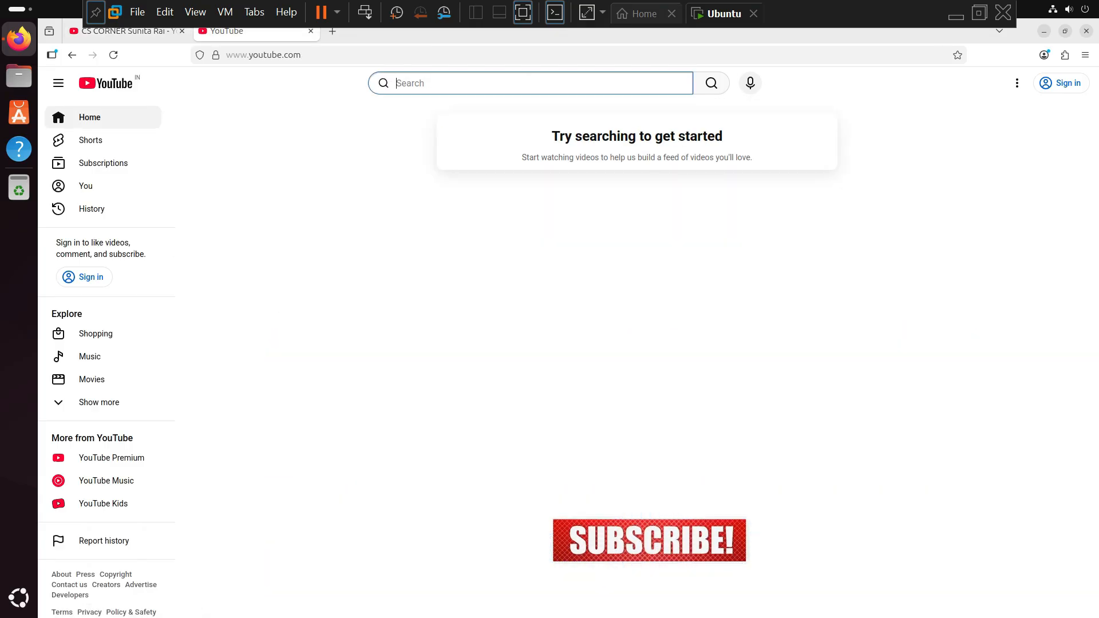
text(code with sunita)
key(Return)
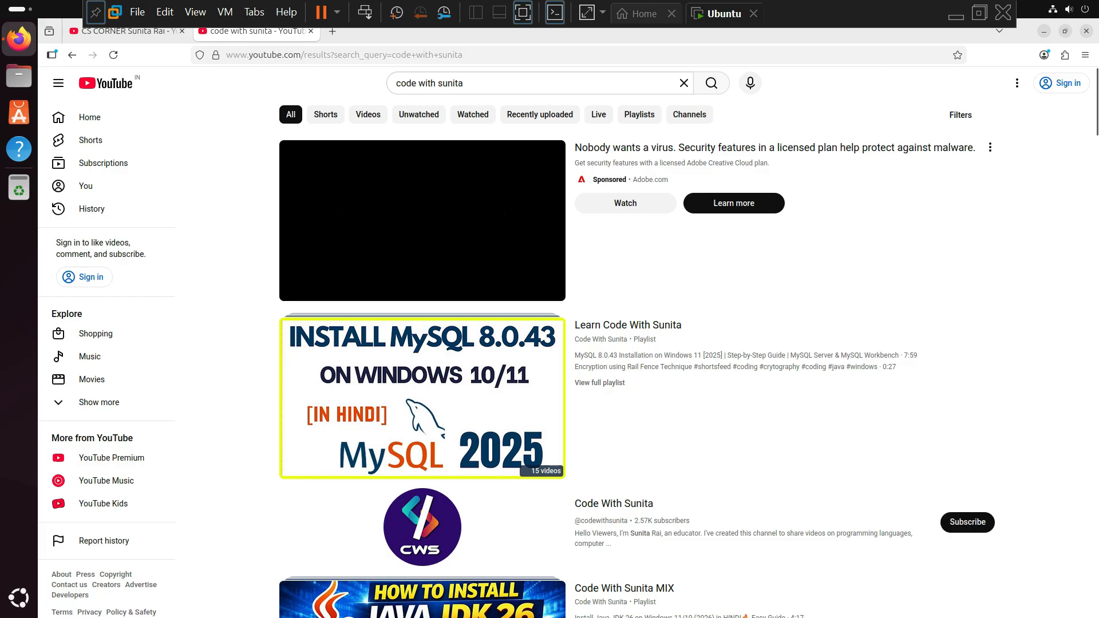
click(614, 503)
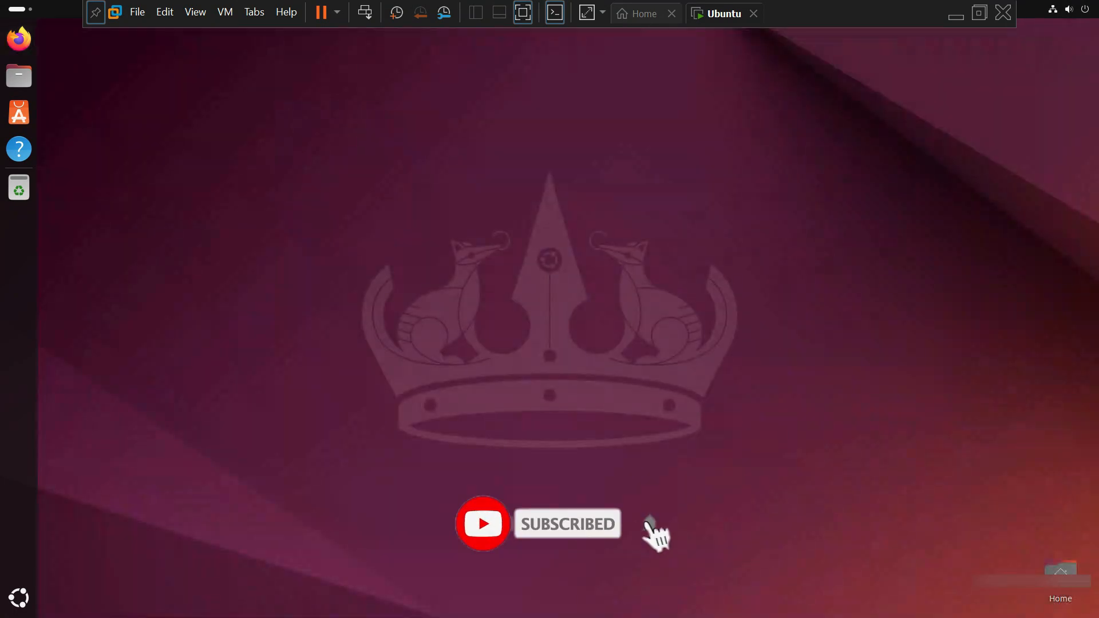
Step: Open the quick settings of the Ubuntu desktop
click(1069, 9)
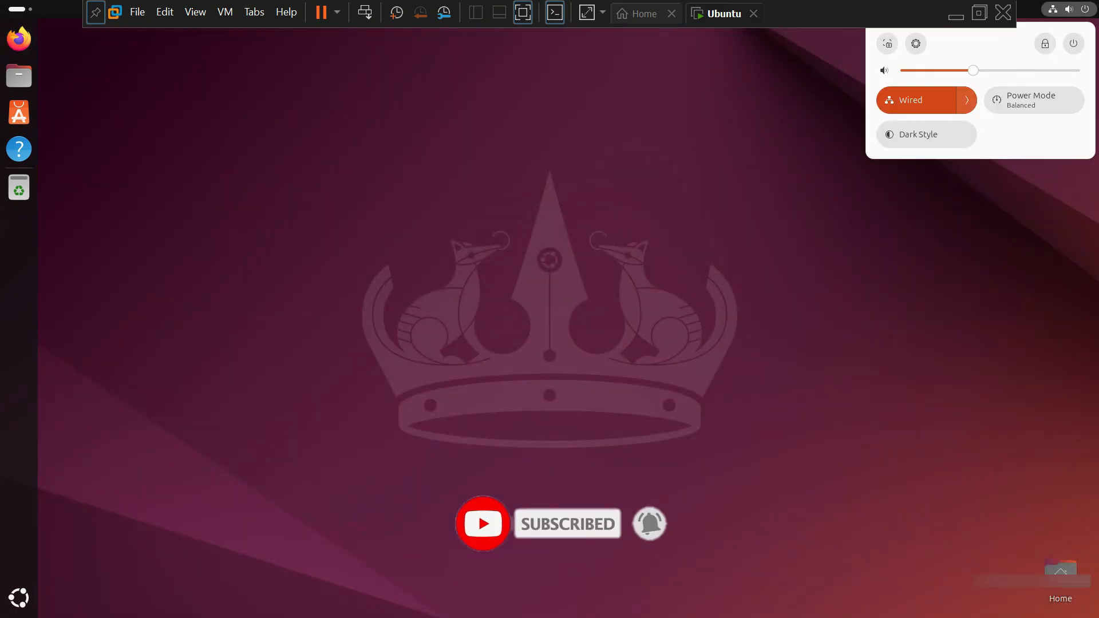